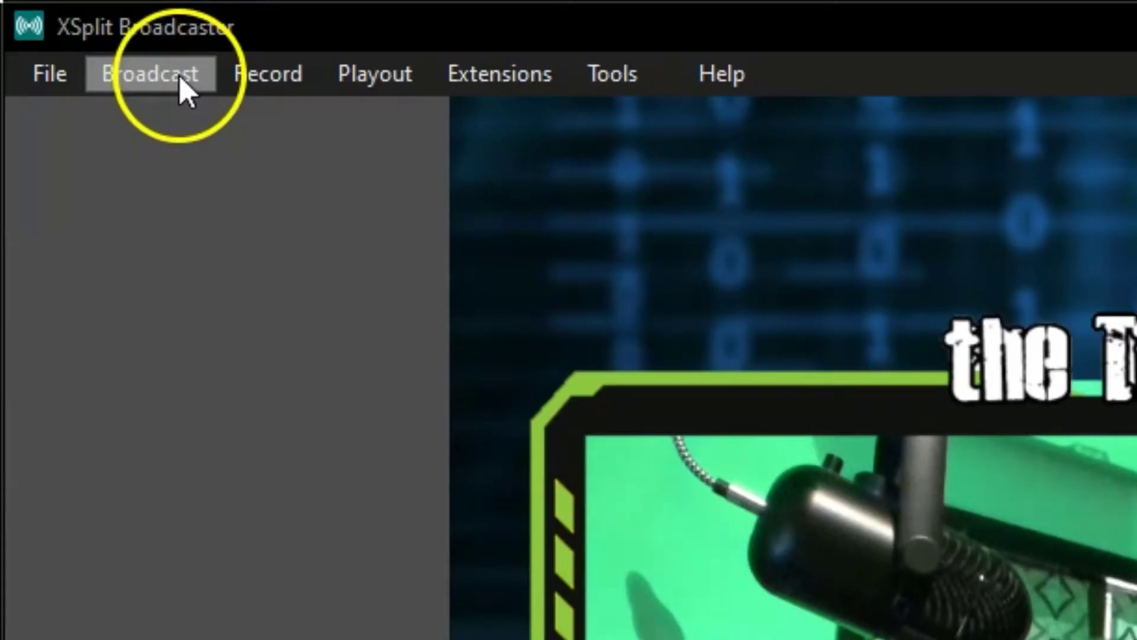
Step: Add a Facebook Live output via Broadcast > Set up a new output
click(180, 75)
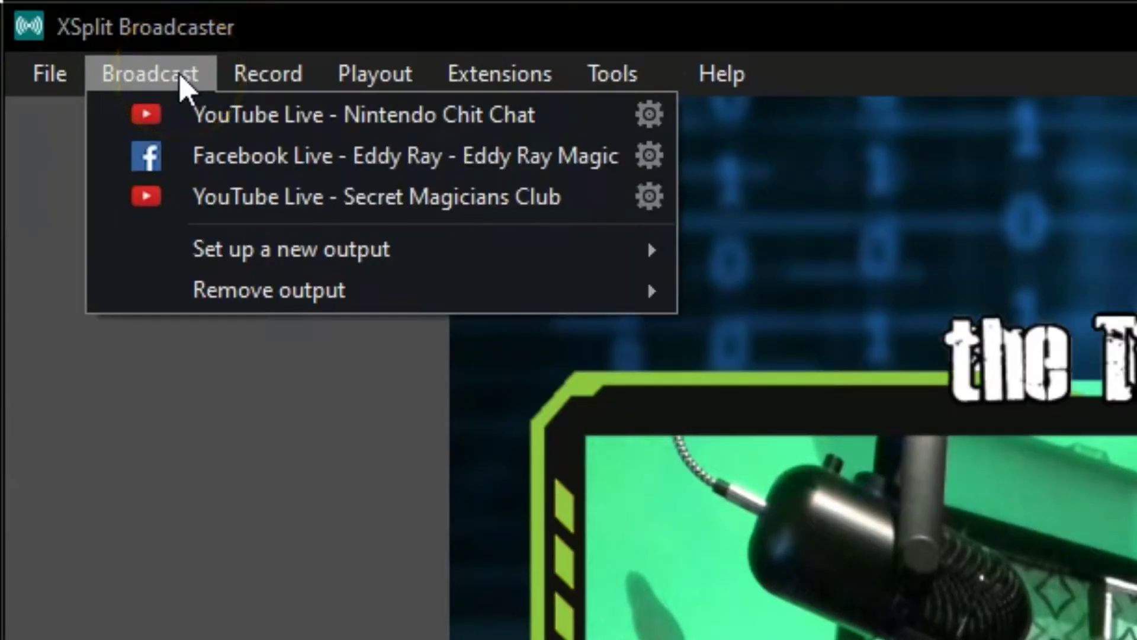
click(193, 107)
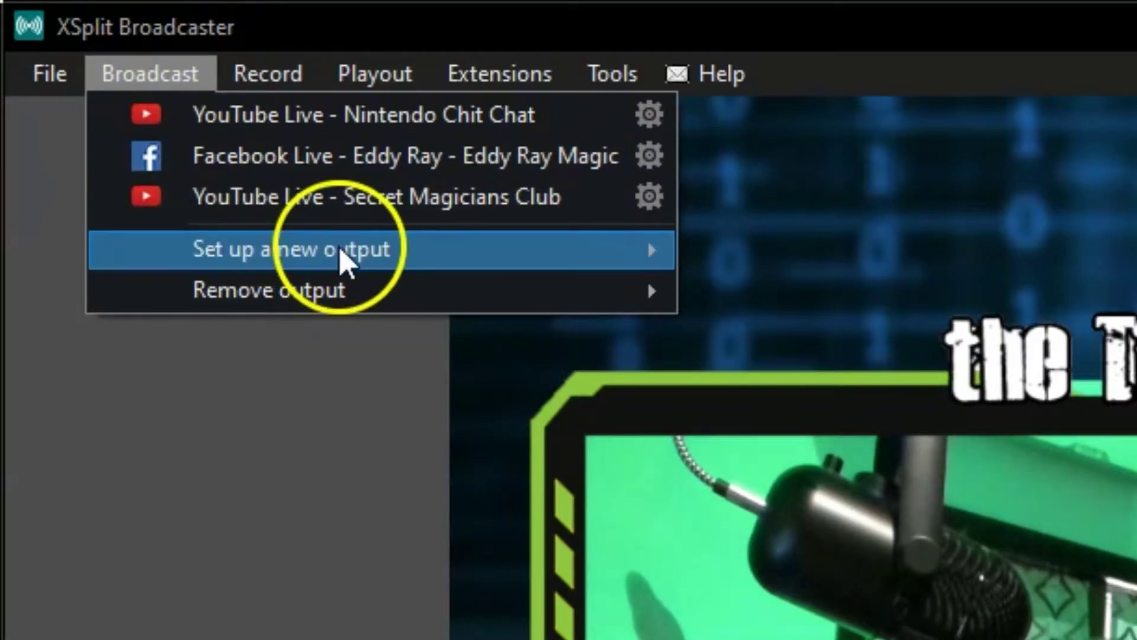
mouse_move(446, 271)
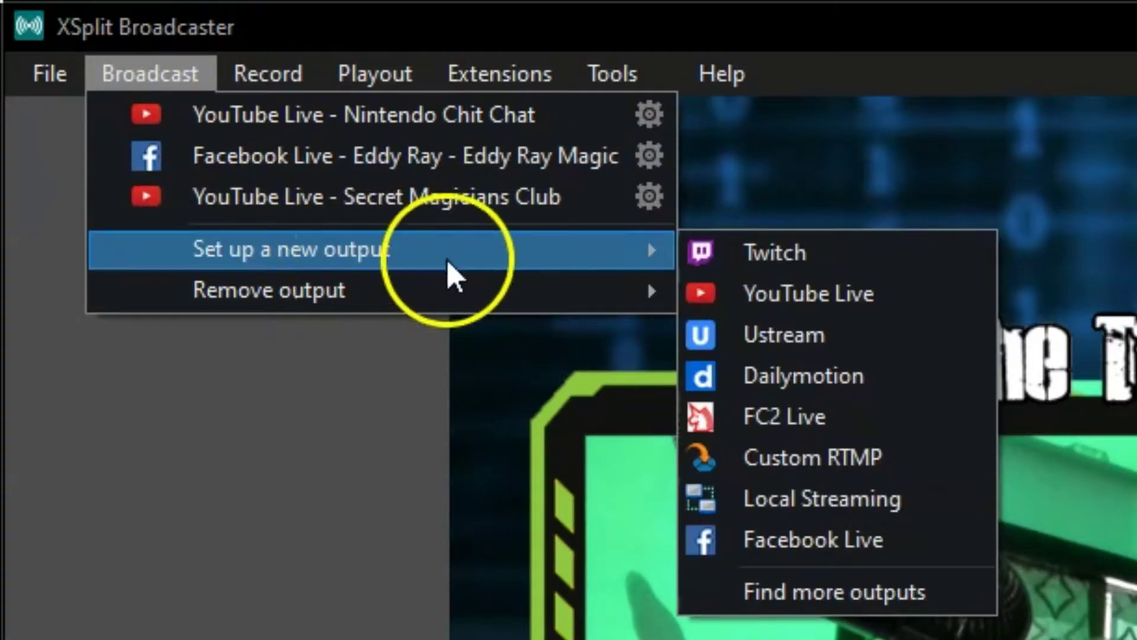
click(881, 544)
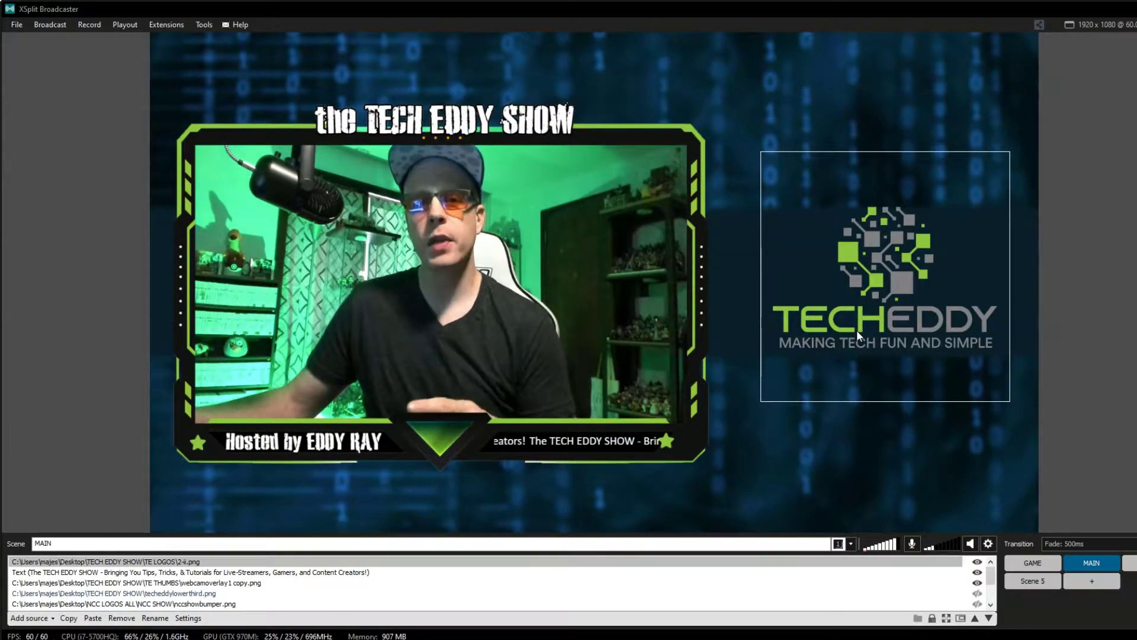
Step: Start Login with Facebook for the new output and choose Add new account
click(806, 317)
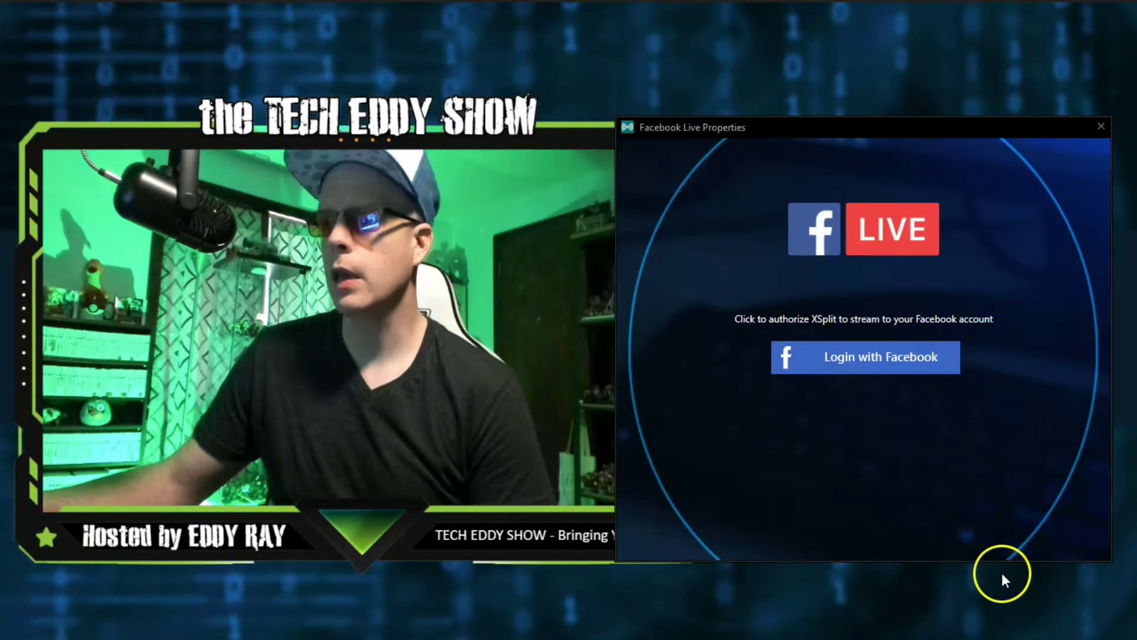
click(859, 359)
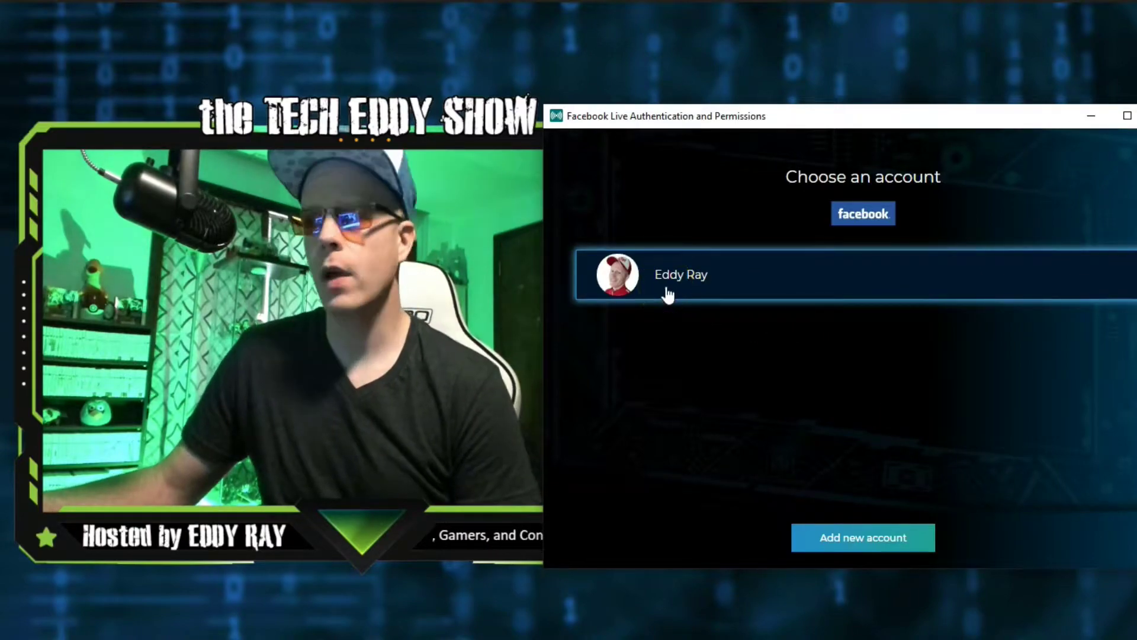
click(729, 350)
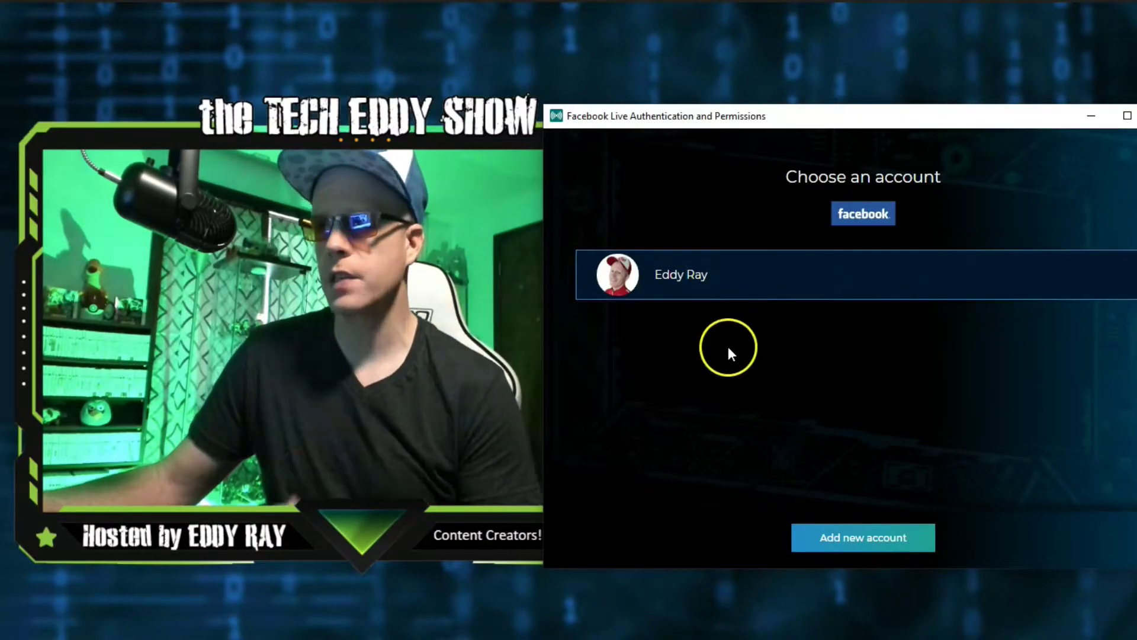
click(875, 538)
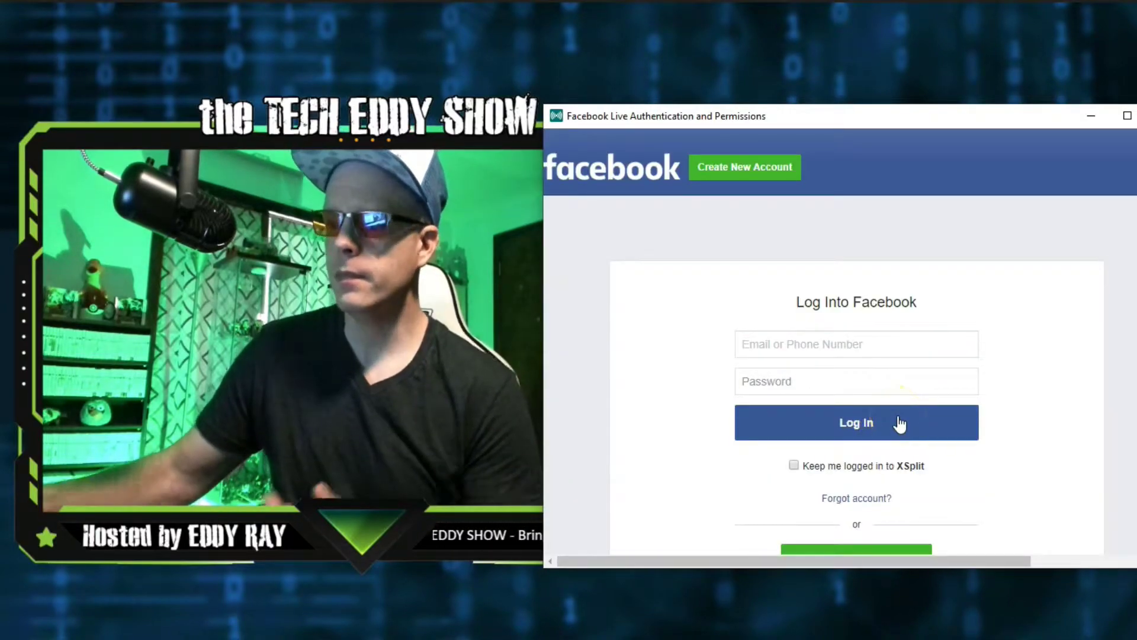
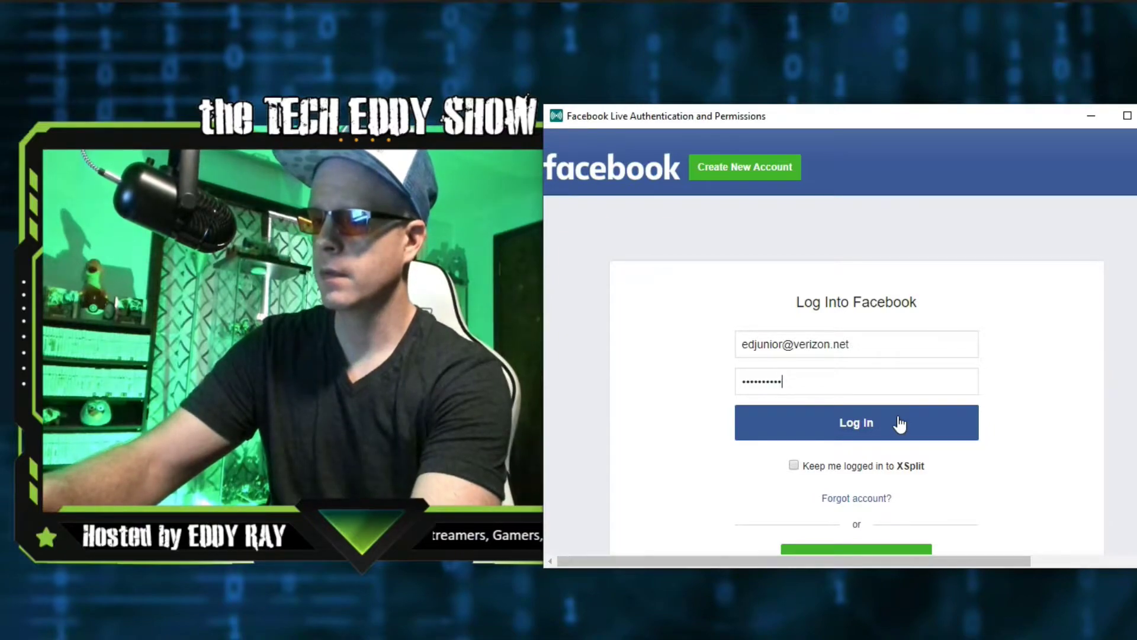
Step: Sign in with the account's email and password, pass two-factor authentication, and pick the account
click(869, 420)
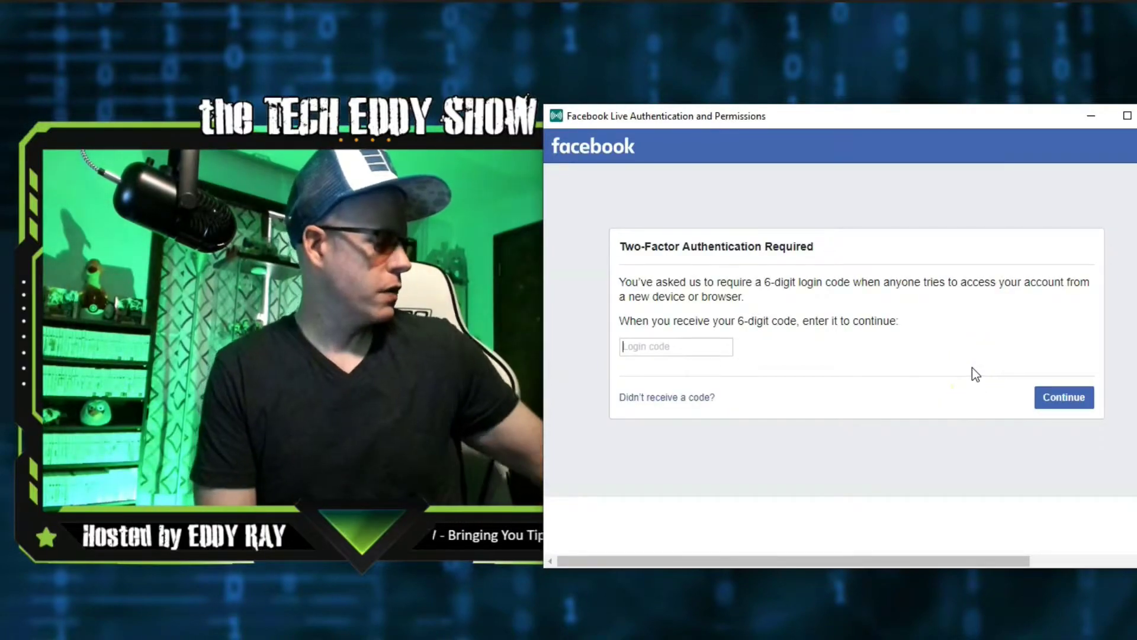
click(959, 293)
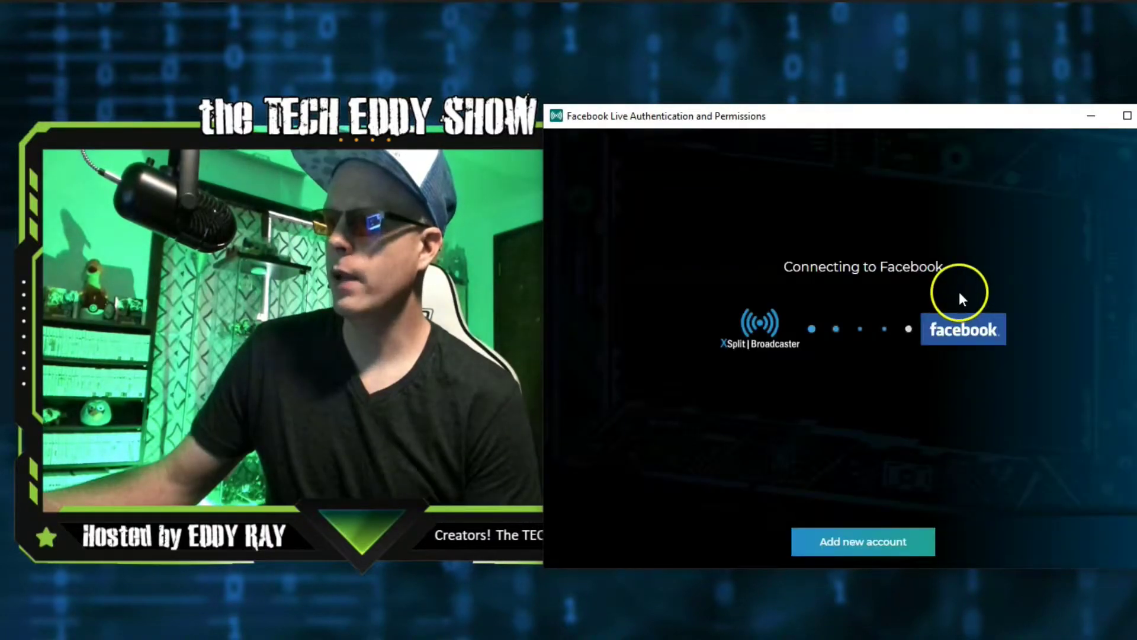
click(830, 259)
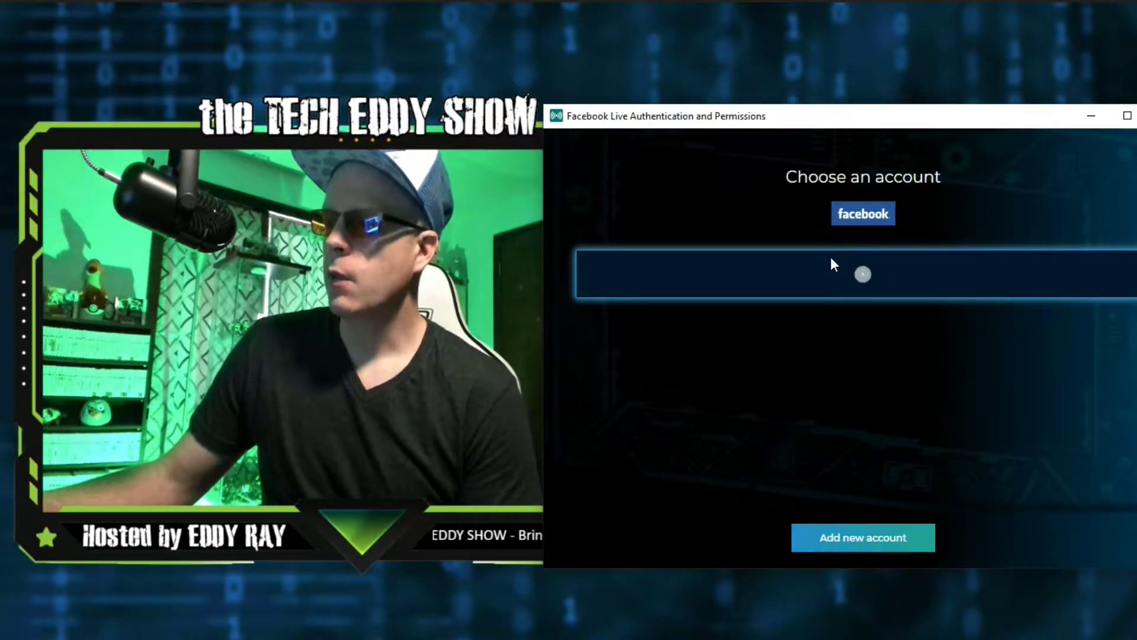
click(831, 273)
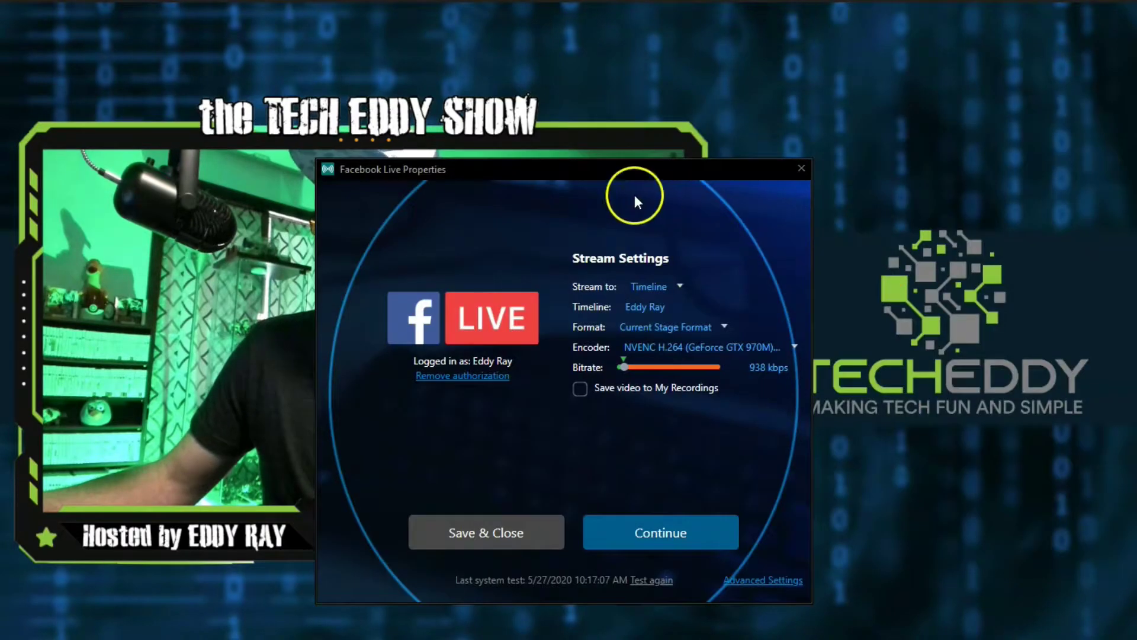
Step: Move the Facebook Live Properties window aside and change Stream to from Page to Timeline
drag(560, 168, 810, 130)
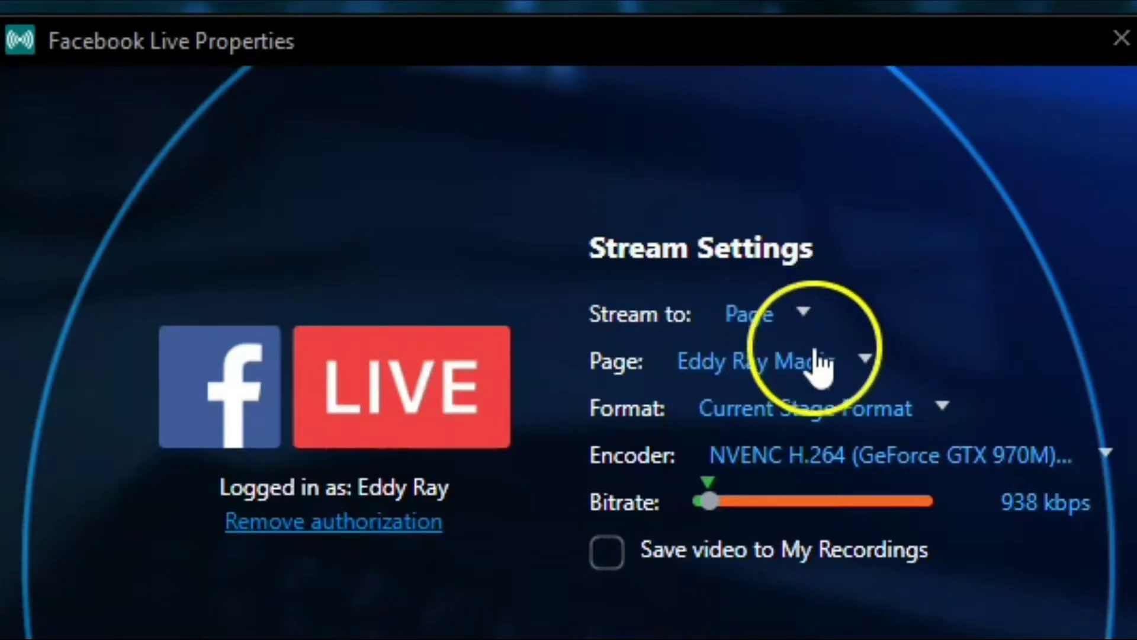
click(866, 370)
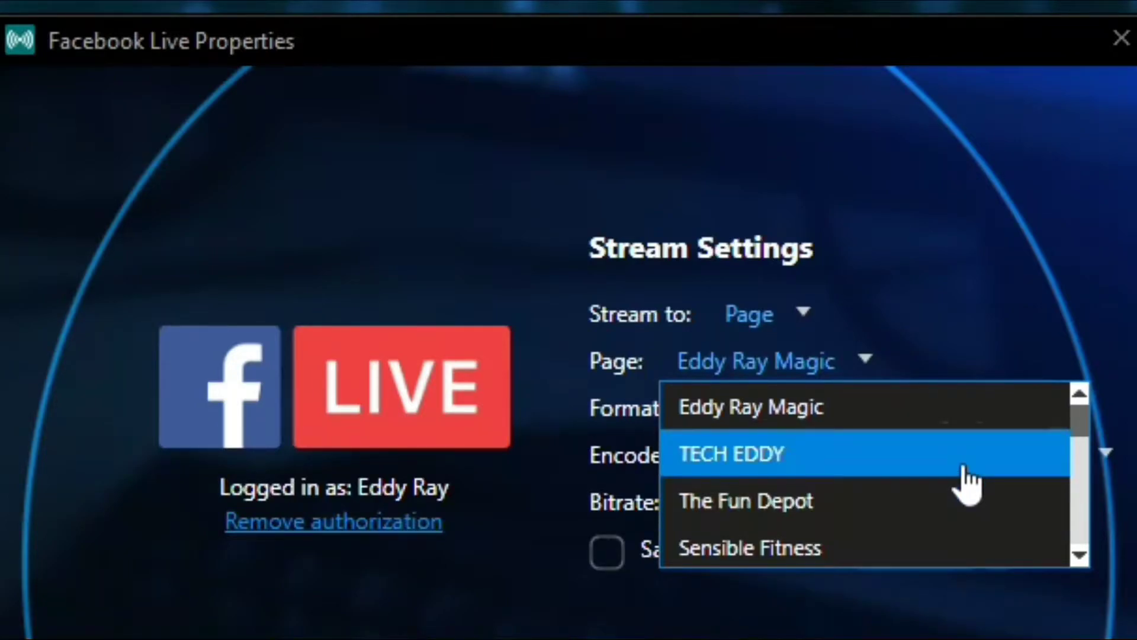
click(966, 417)
click(960, 356)
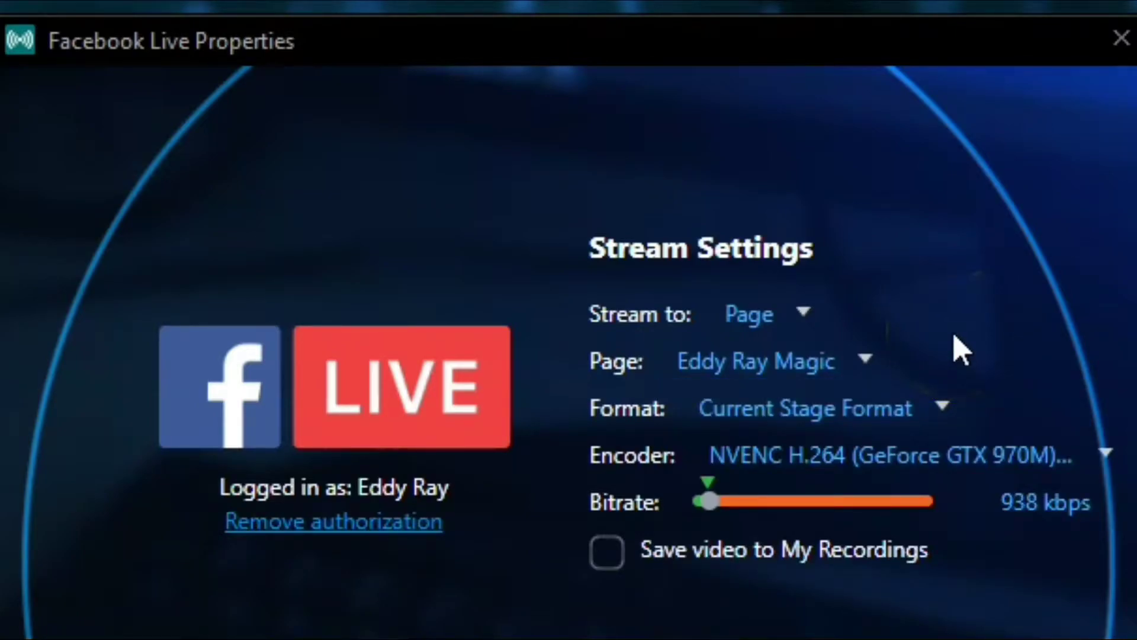
click(954, 300)
click(804, 320)
click(813, 364)
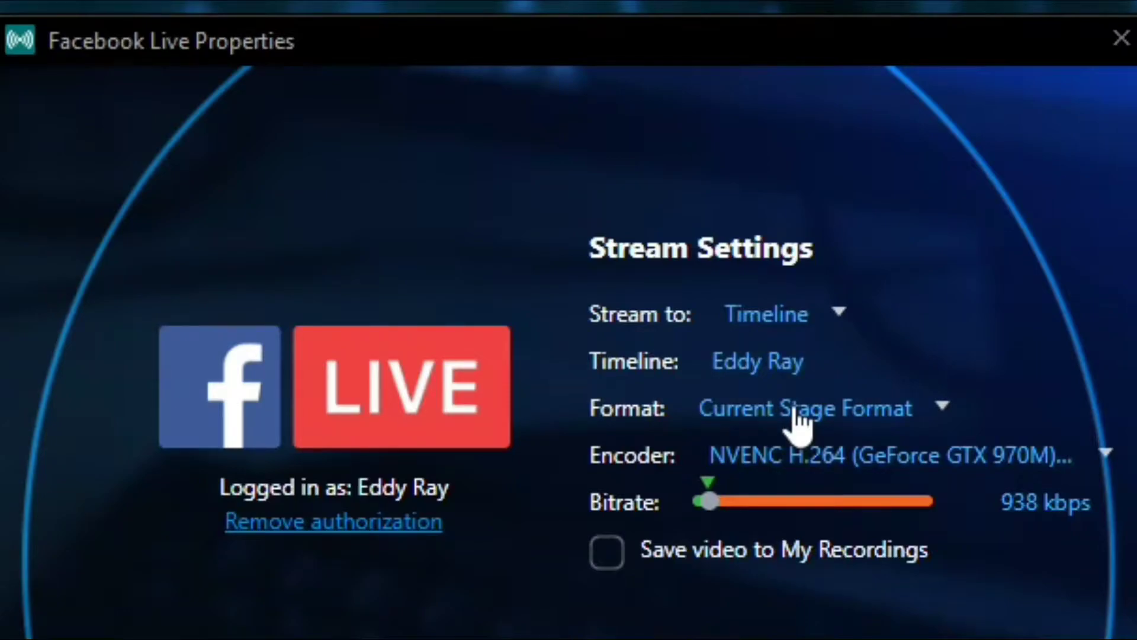
Step: Scroll through the Format list and select 480p @ 30 fps for the Facebook Live stream
click(941, 415)
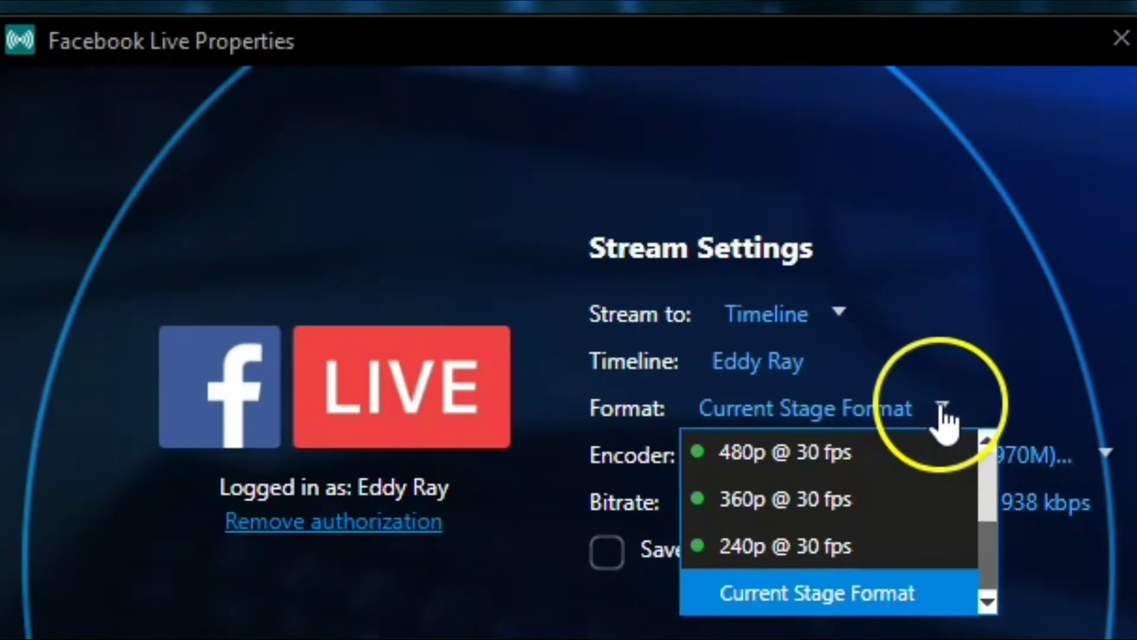
drag(995, 583, 985, 486)
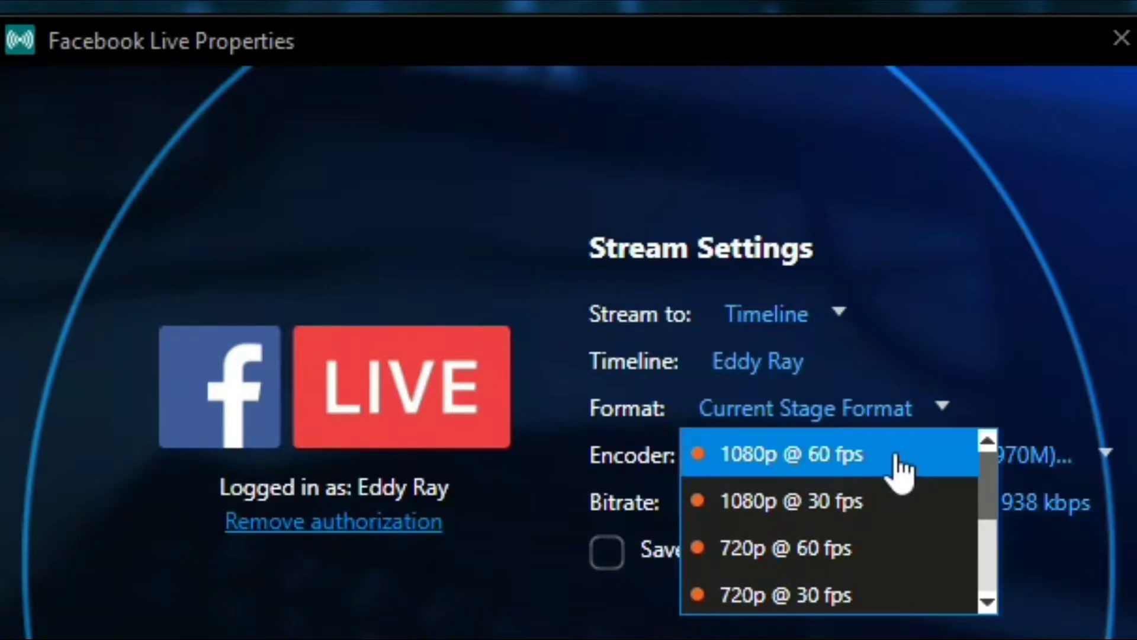
drag(853, 456, 856, 519)
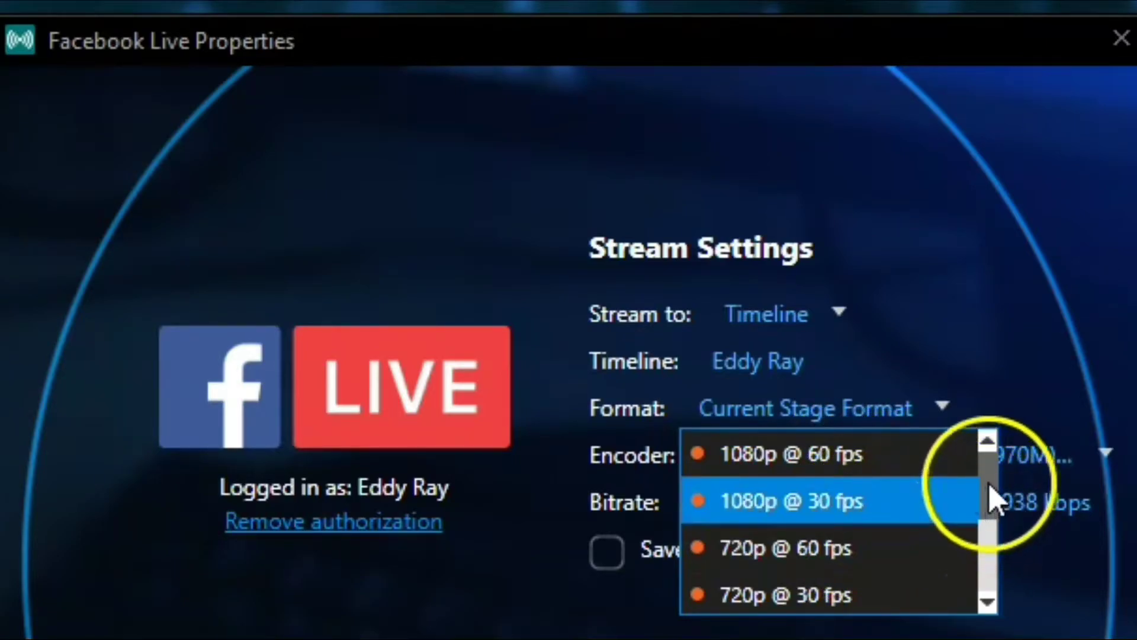
drag(995, 500, 995, 569)
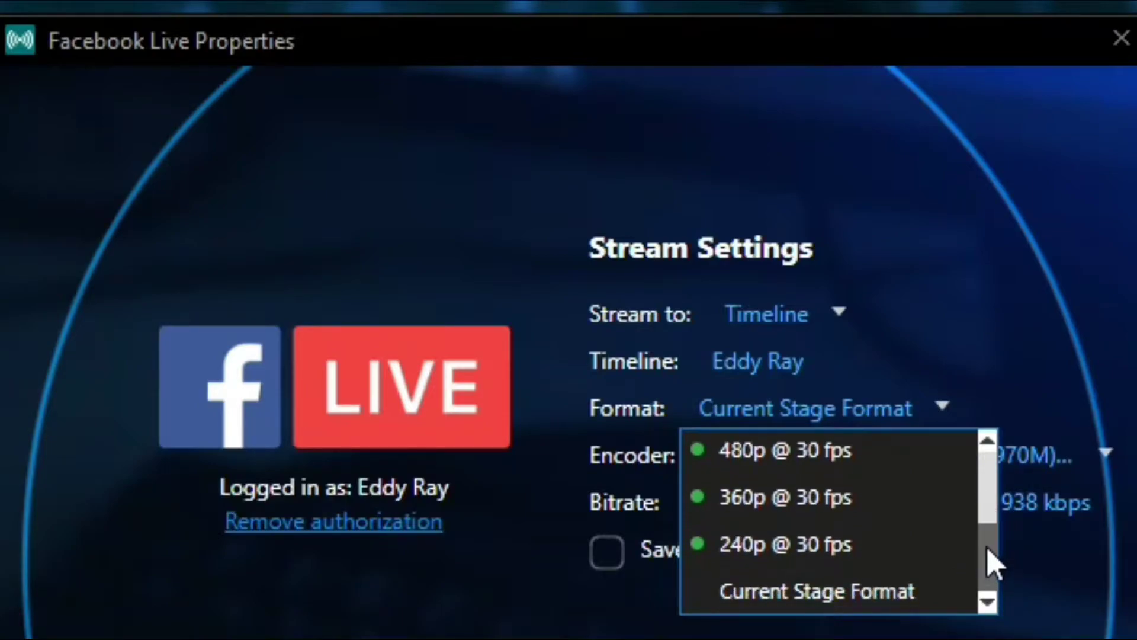
drag(996, 566, 981, 553)
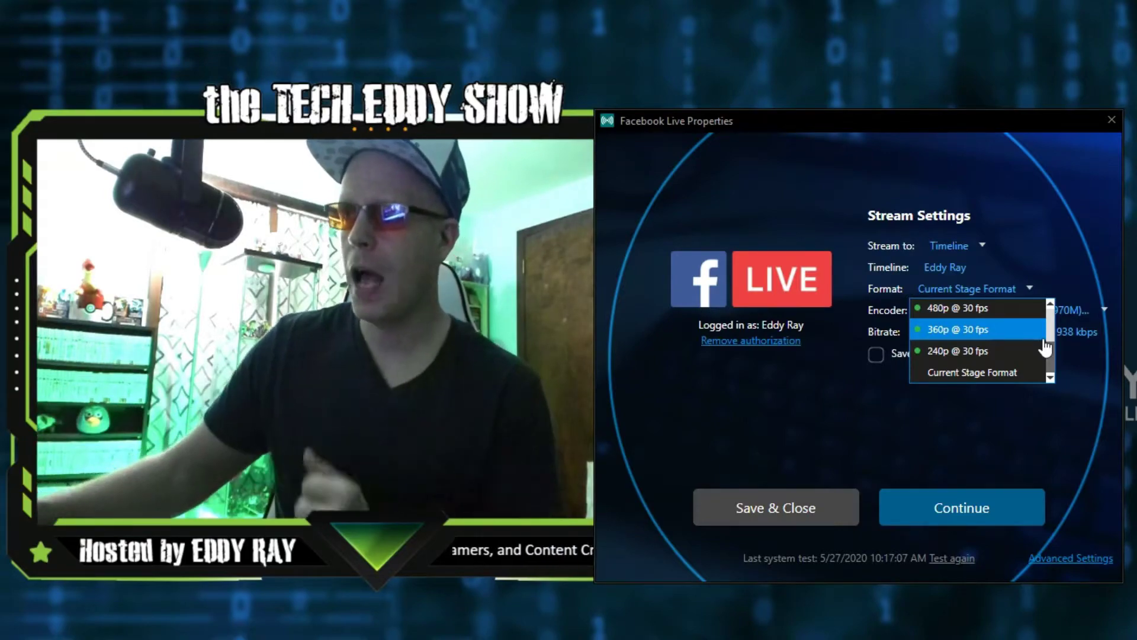
click(1015, 392)
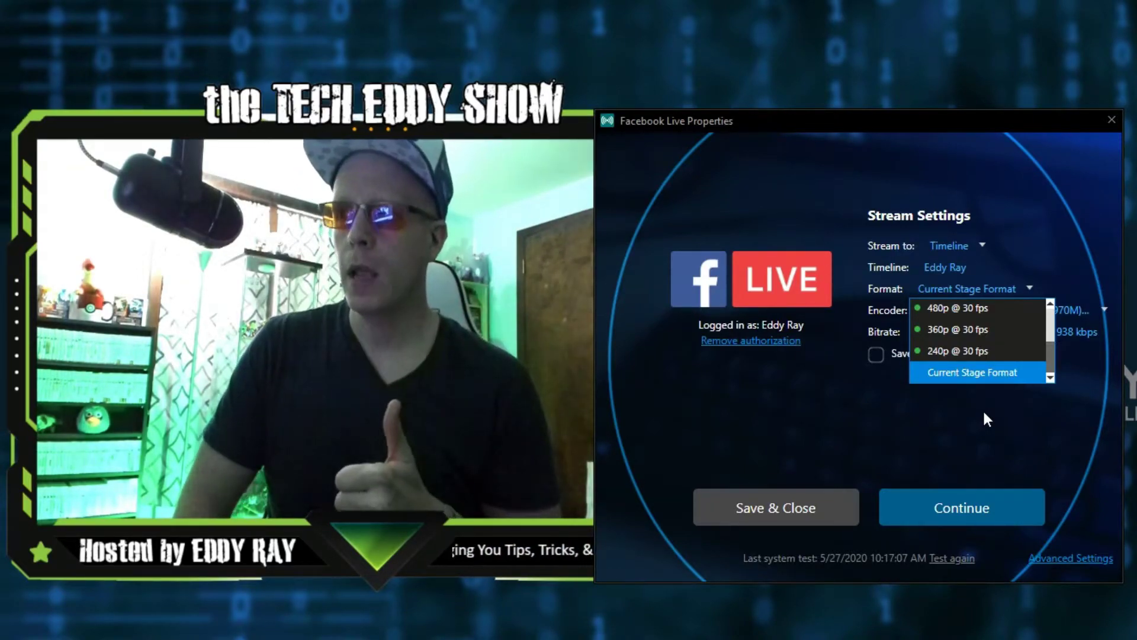
click(971, 418)
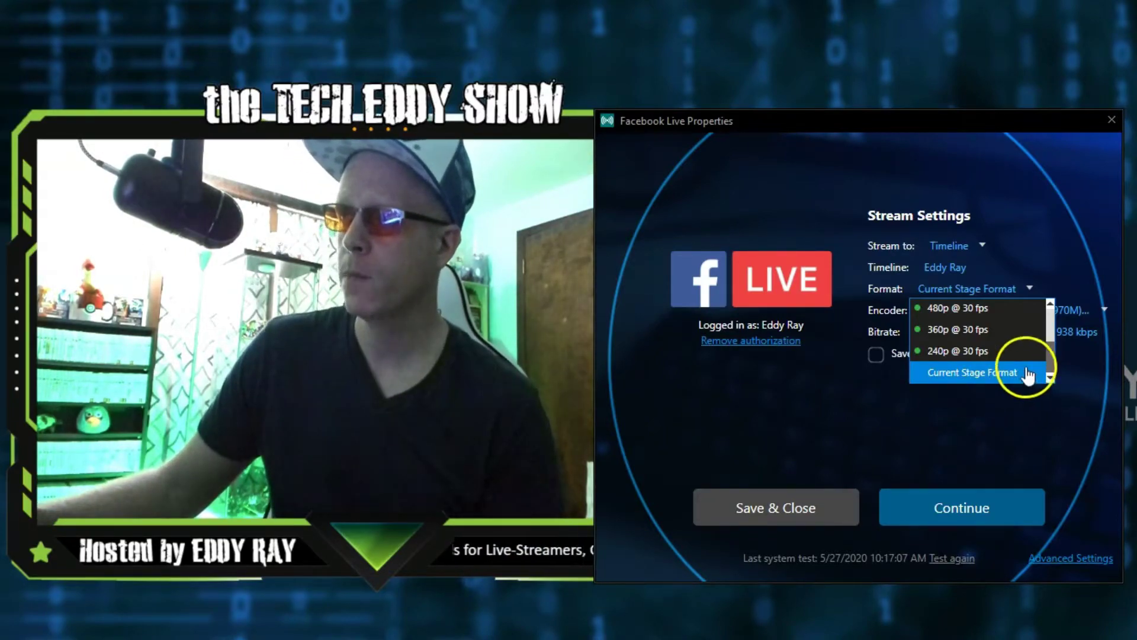
click(1051, 361)
drag(1051, 361, 994, 358)
click(992, 354)
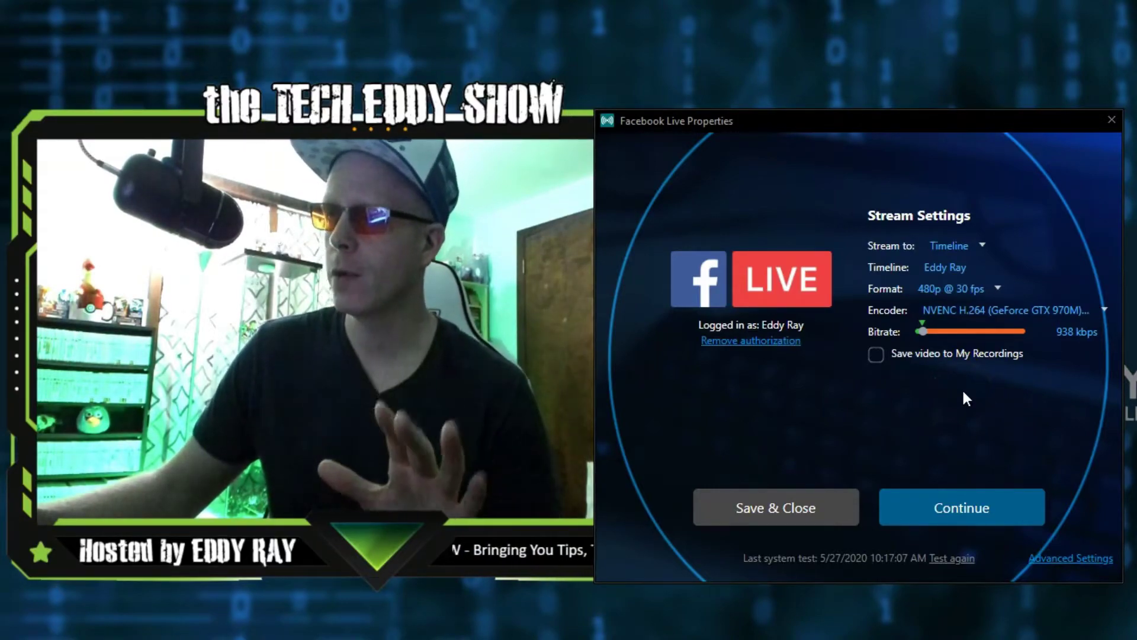
click(979, 363)
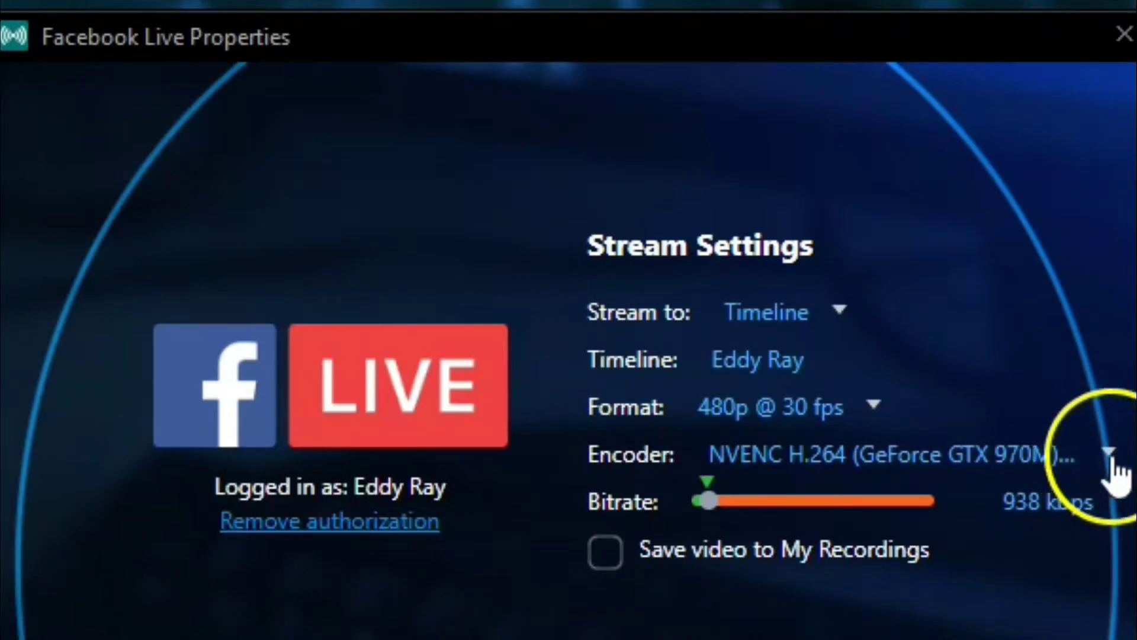
click(1109, 453)
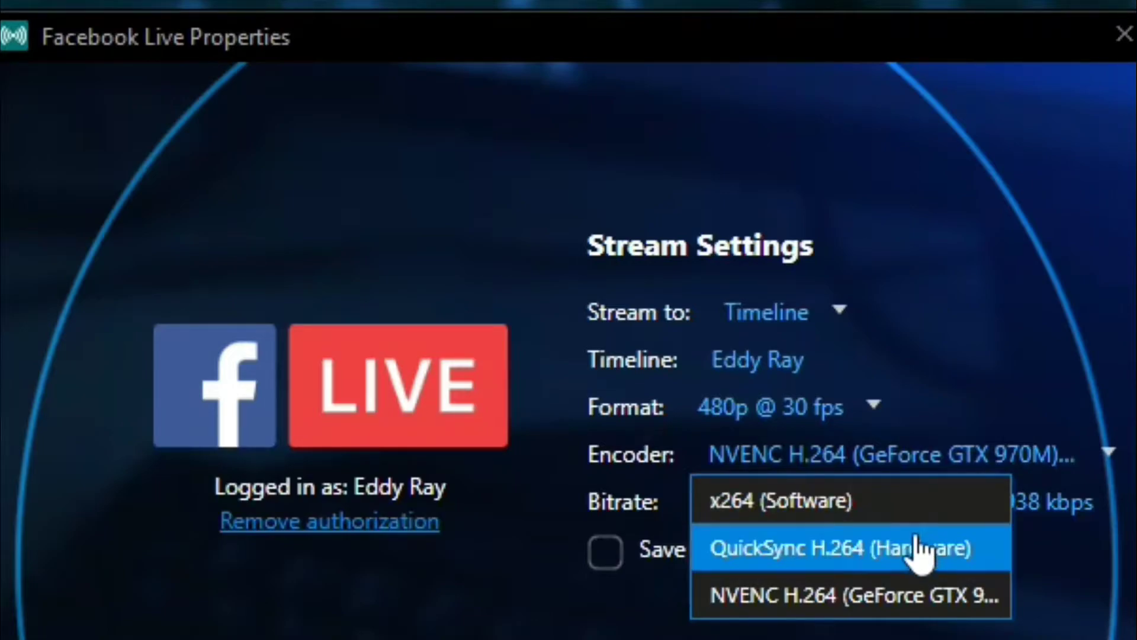
click(797, 619)
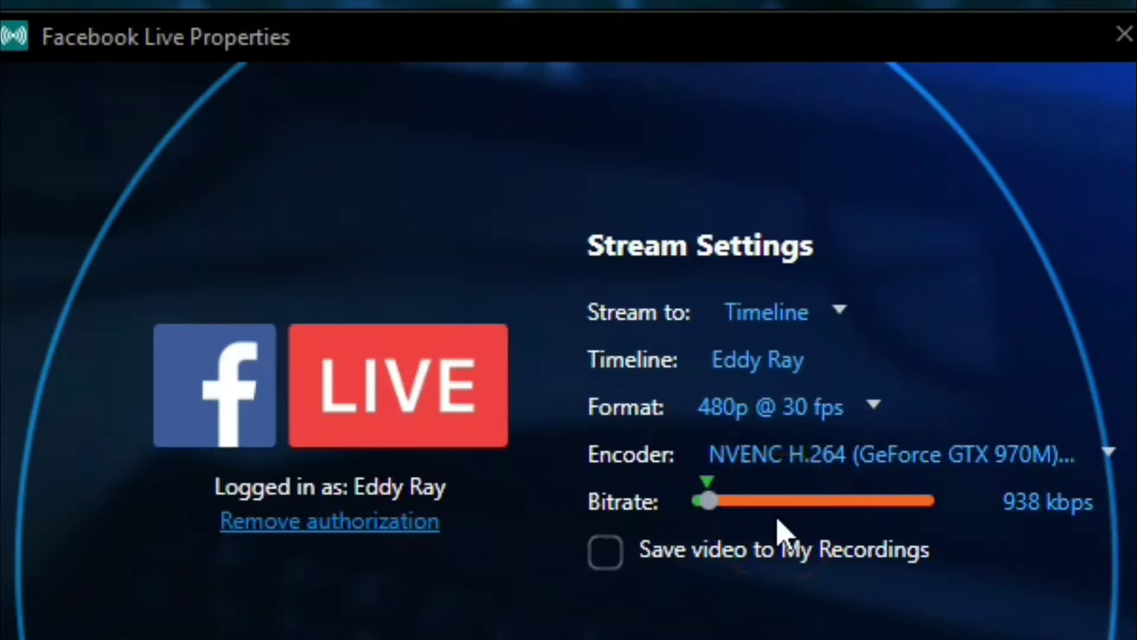
Step: Toggle the 'Save video to My Recordings' checkbox in Facebook Live Properties
click(610, 569)
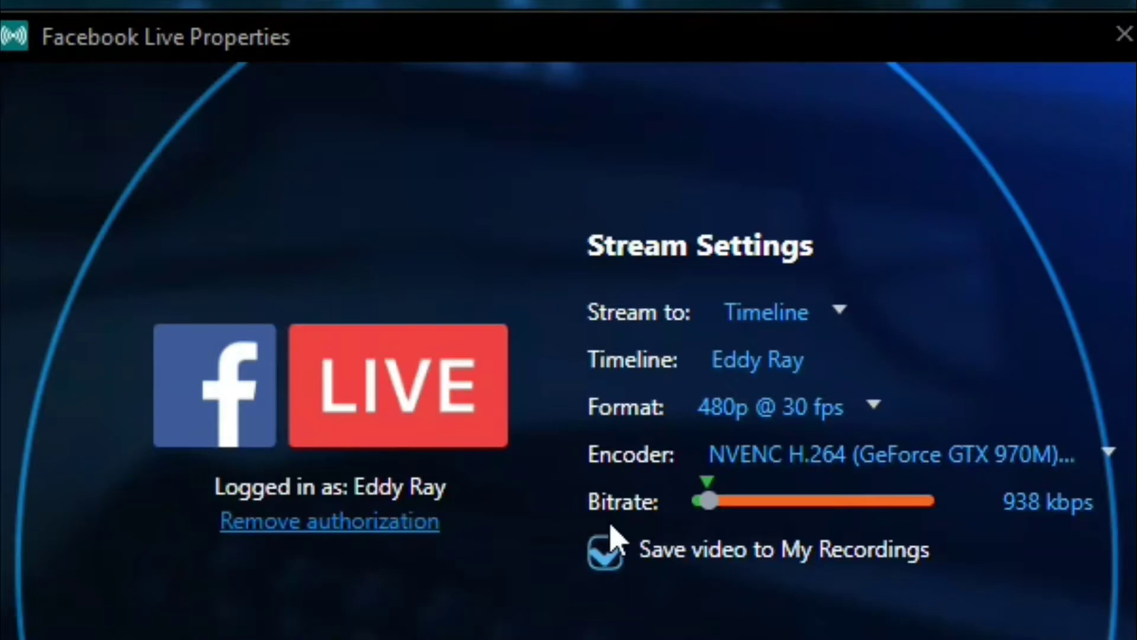
click(607, 560)
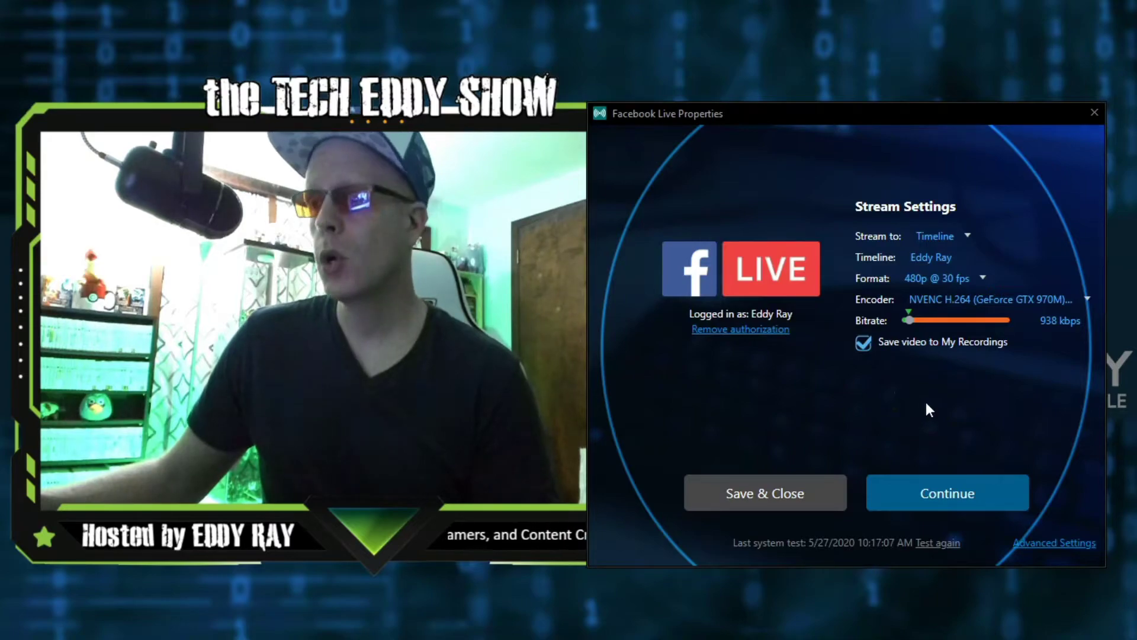
Step: Open the Advanced Settings of the Facebook Live stream
click(1047, 544)
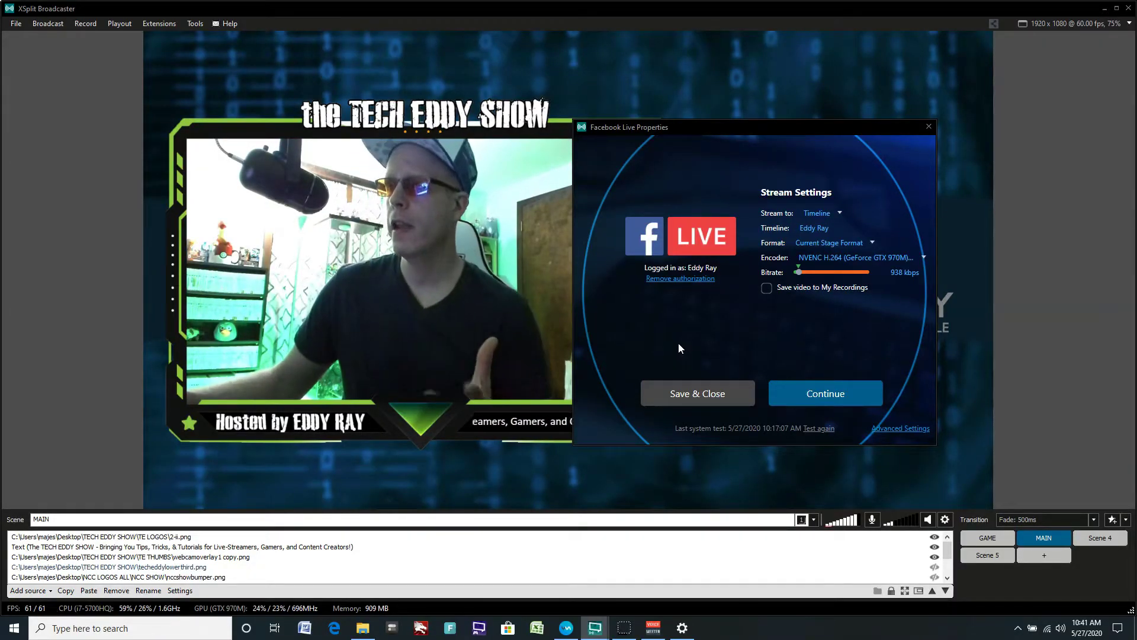
Step: Save and close the Facebook Live properties, accepting the 938 kbps low-bitrate warning with OK
click(705, 393)
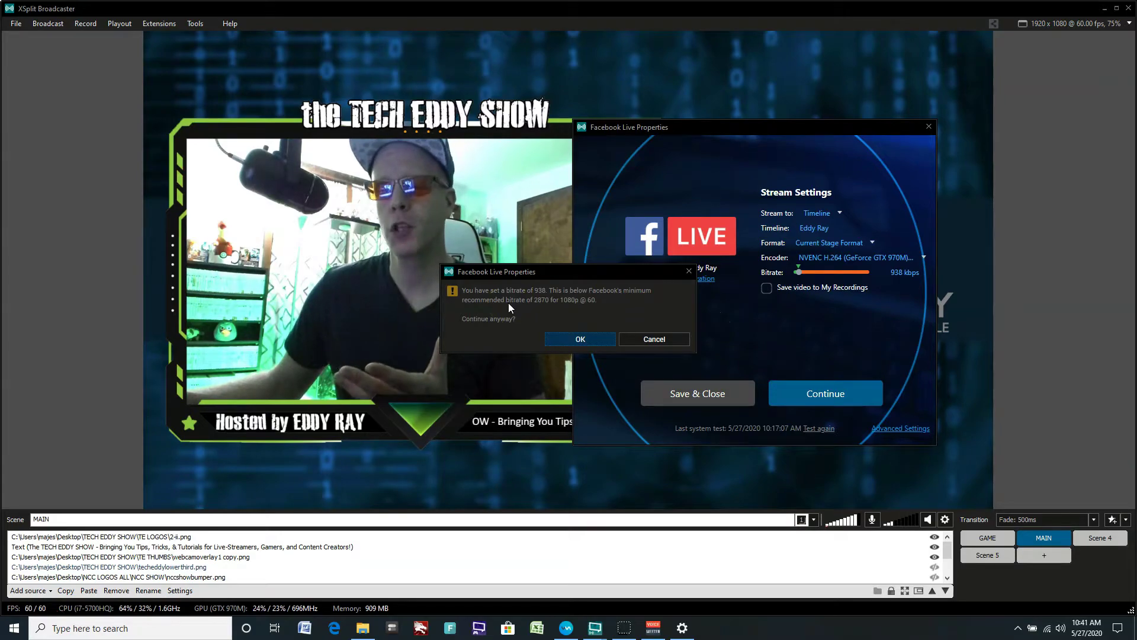
click(894, 95)
click(1062, 32)
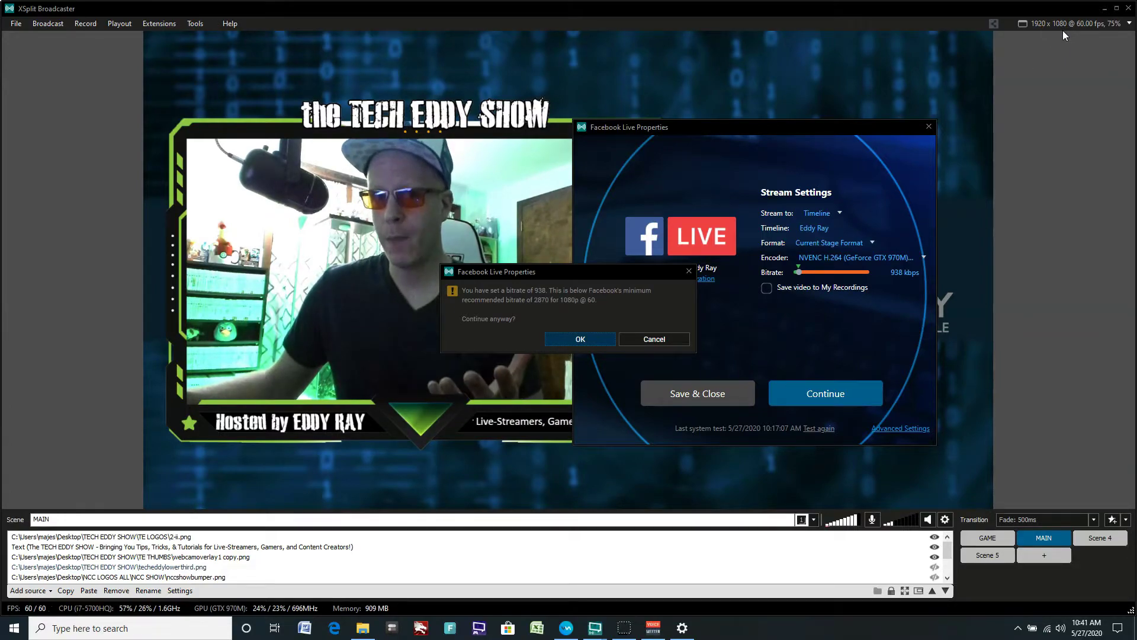
click(563, 338)
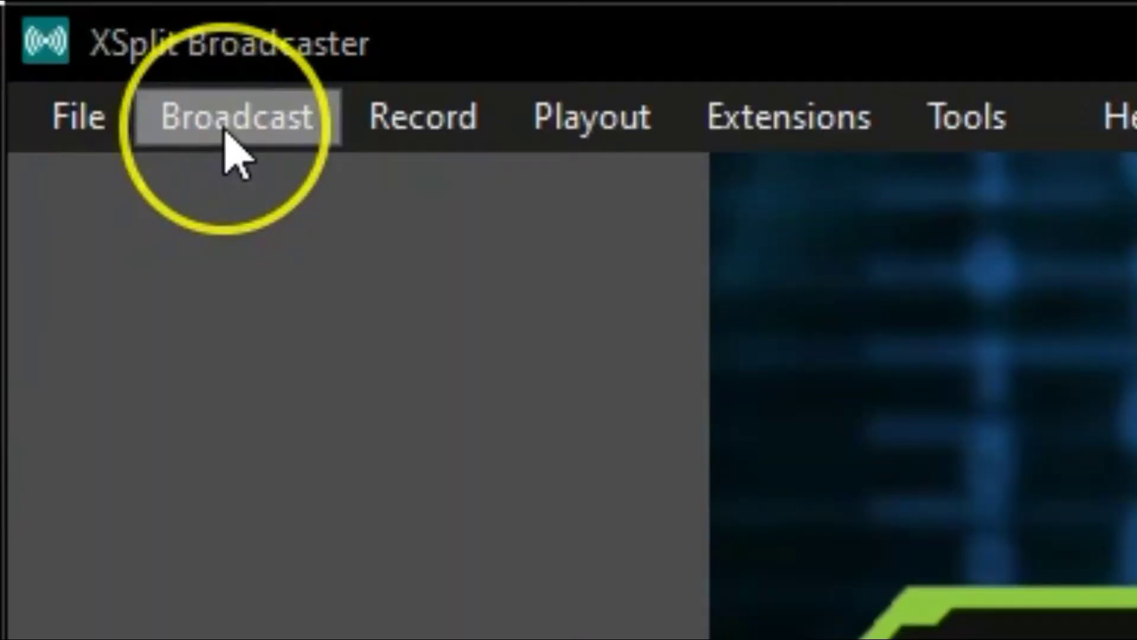
Step: Choose the Facebook Live timeline output from the Broadcast menu to go live
click(46, 27)
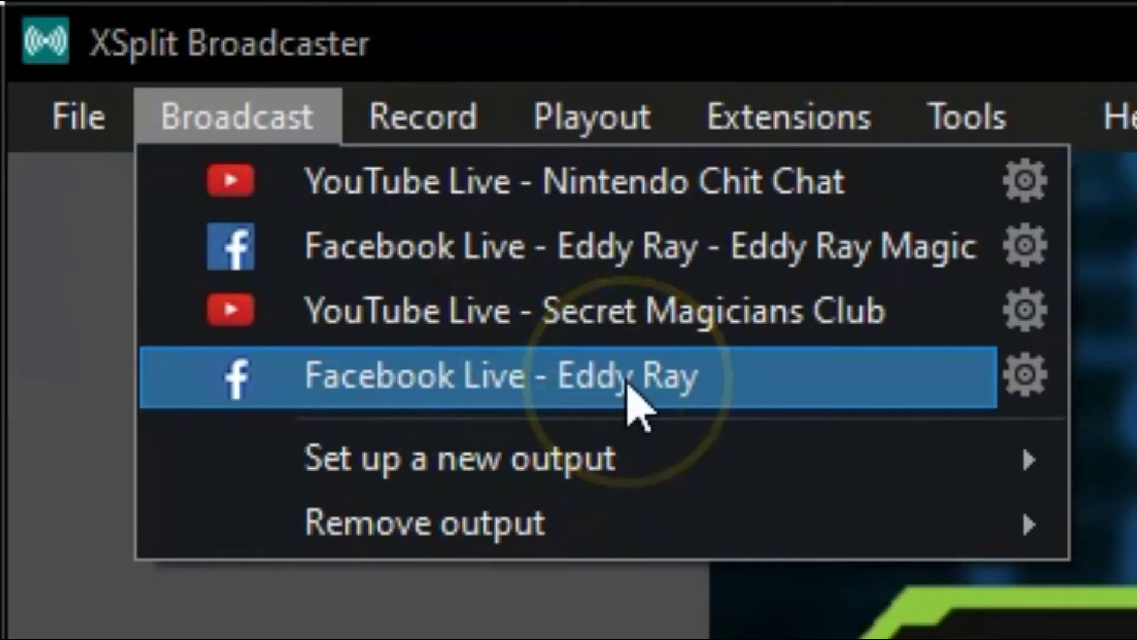
click(627, 377)
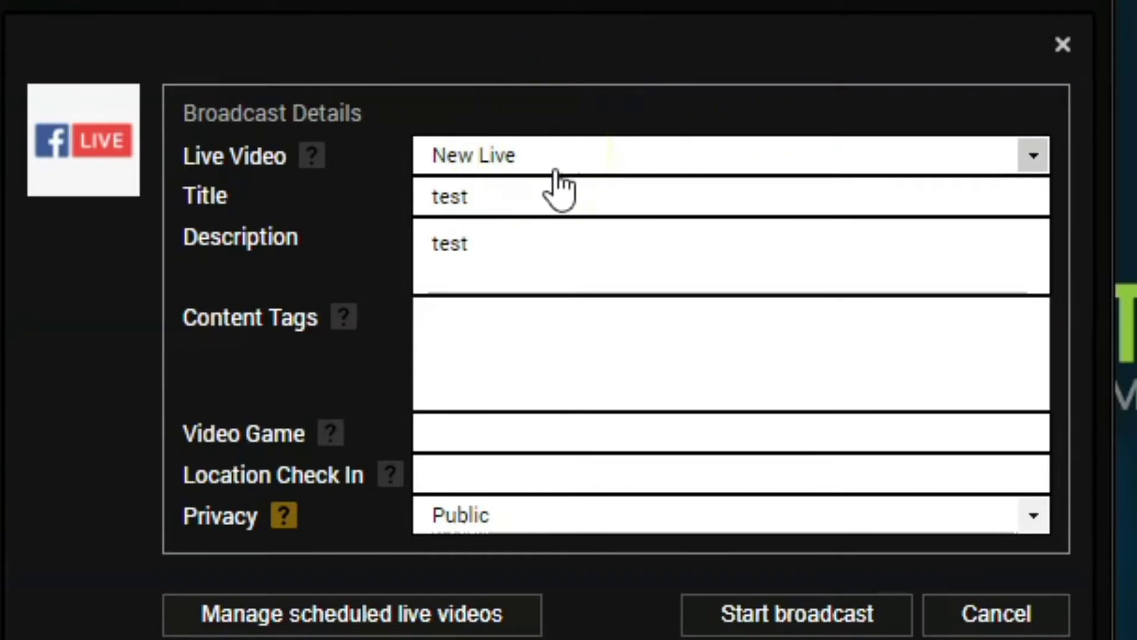
Step: Keep New Live as the live video and set title and description to TEST STREAM
click(1047, 155)
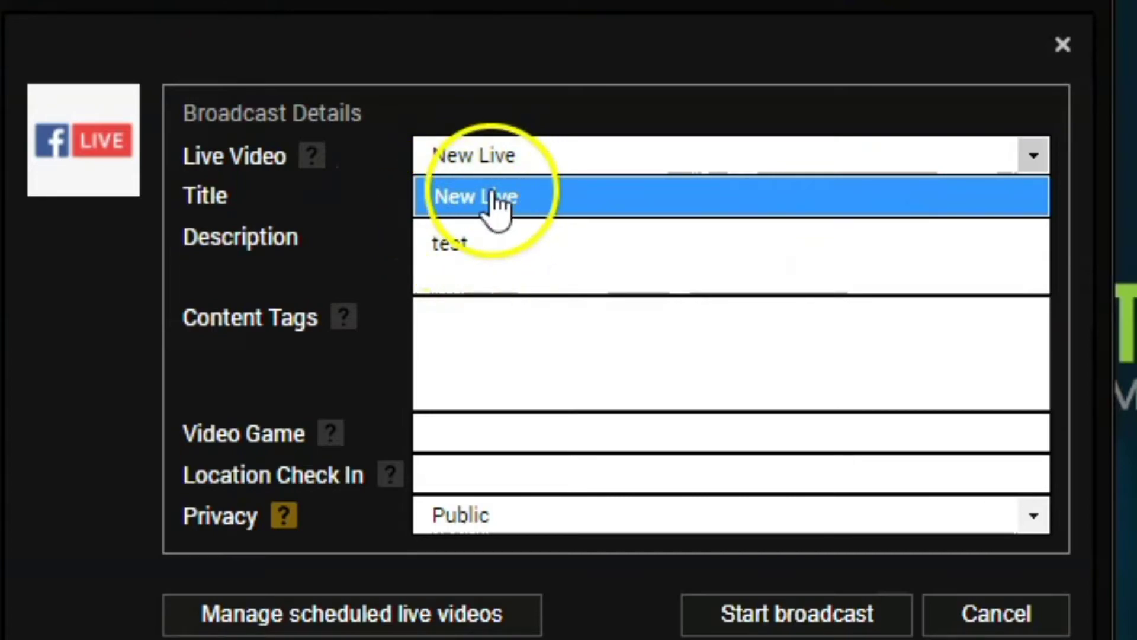
click(546, 267)
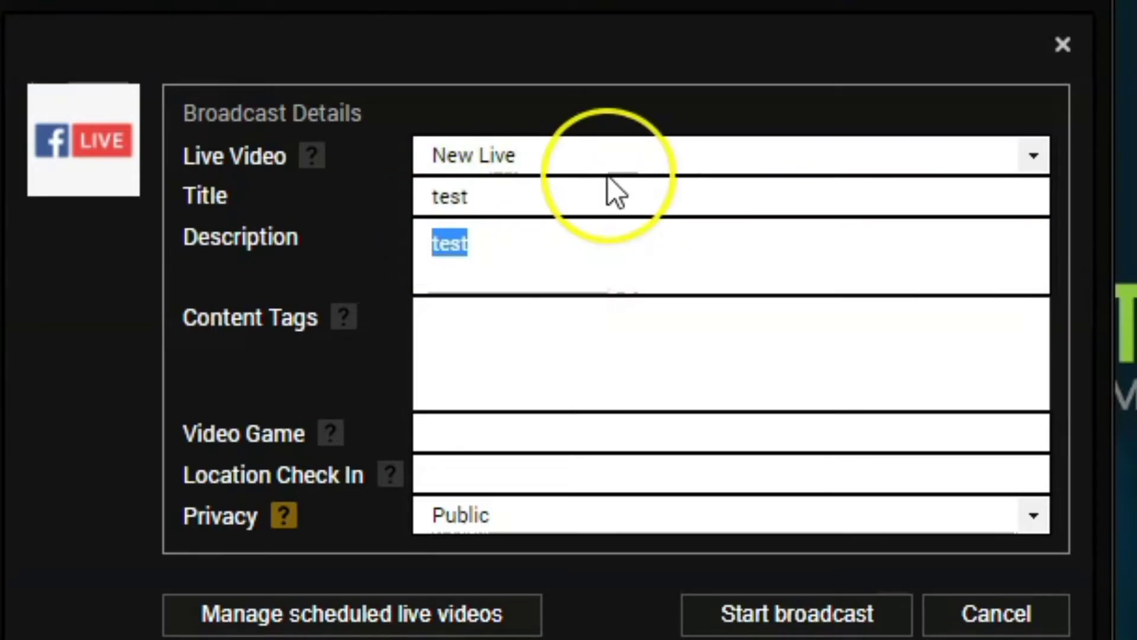
click(569, 184)
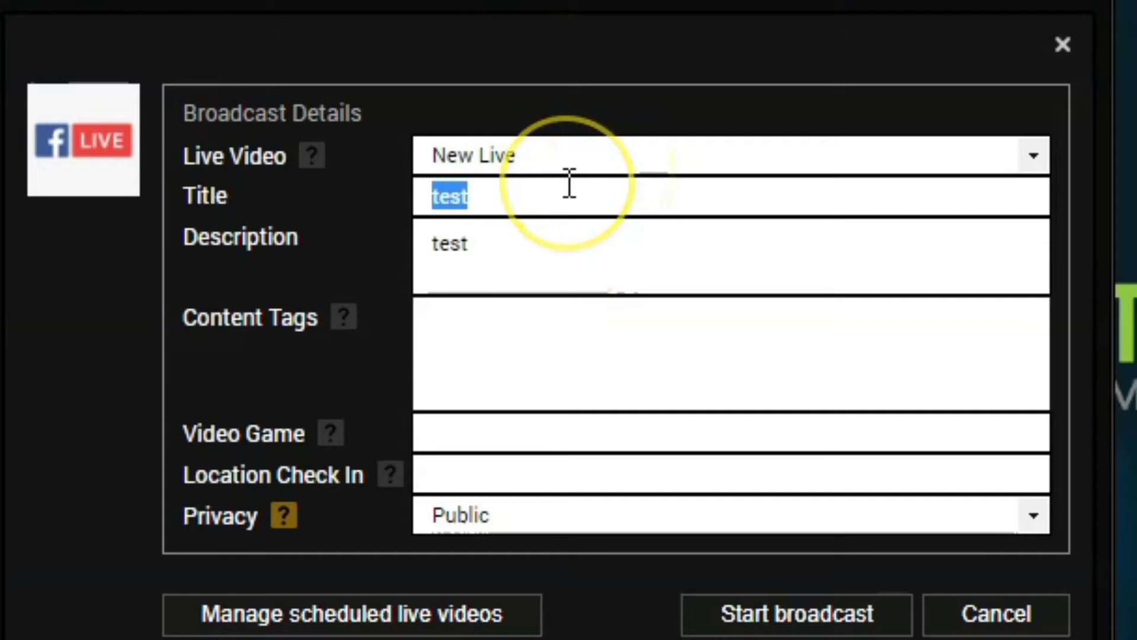
text(TEST ST)
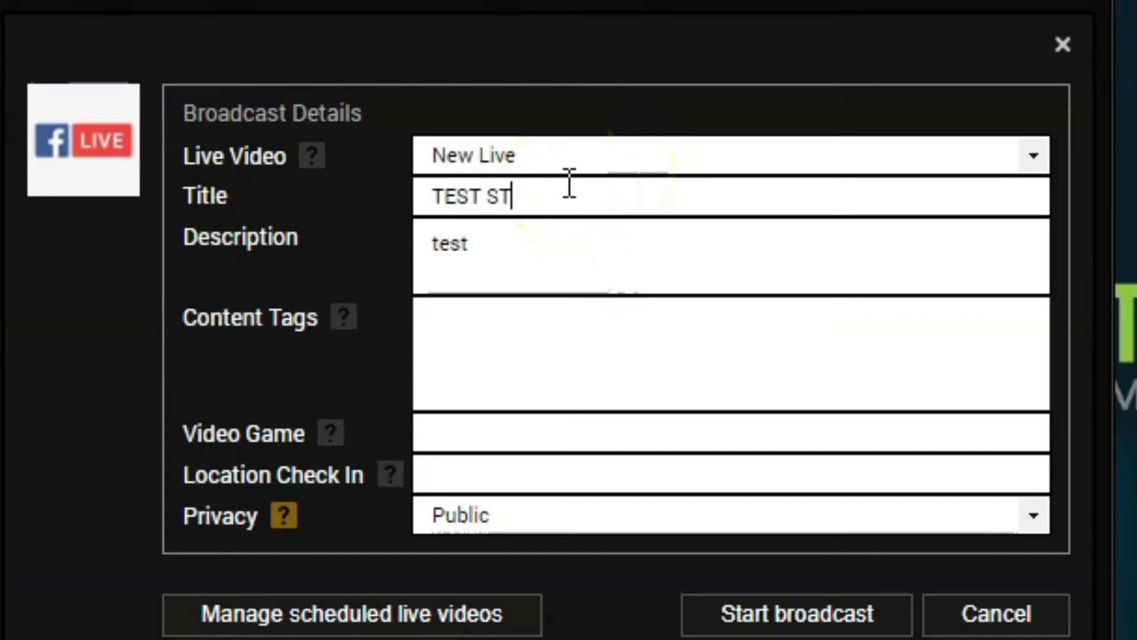
text(REAM)
click(534, 245)
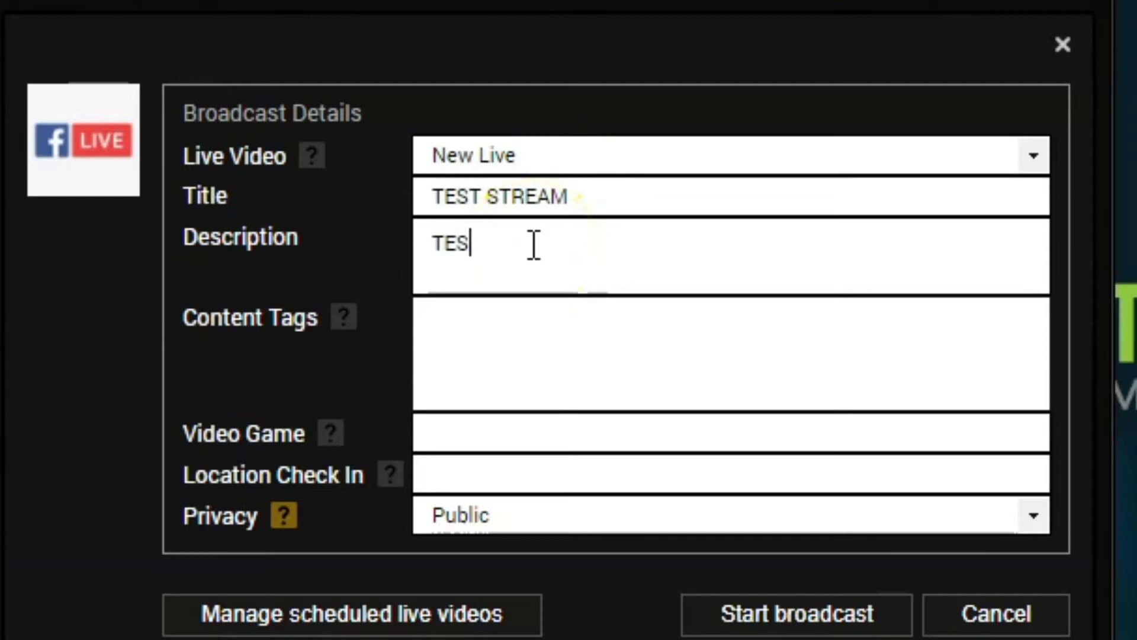
text(TEST STREAM)
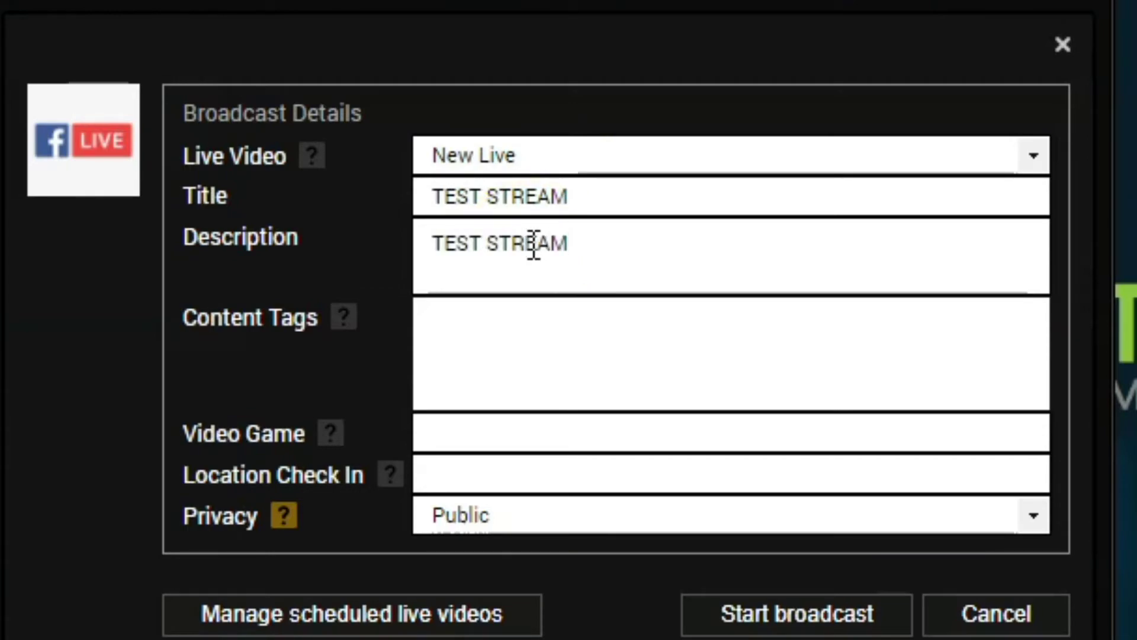
Step: Pass the tags and game fields and keep Privacy set to Public
click(498, 335)
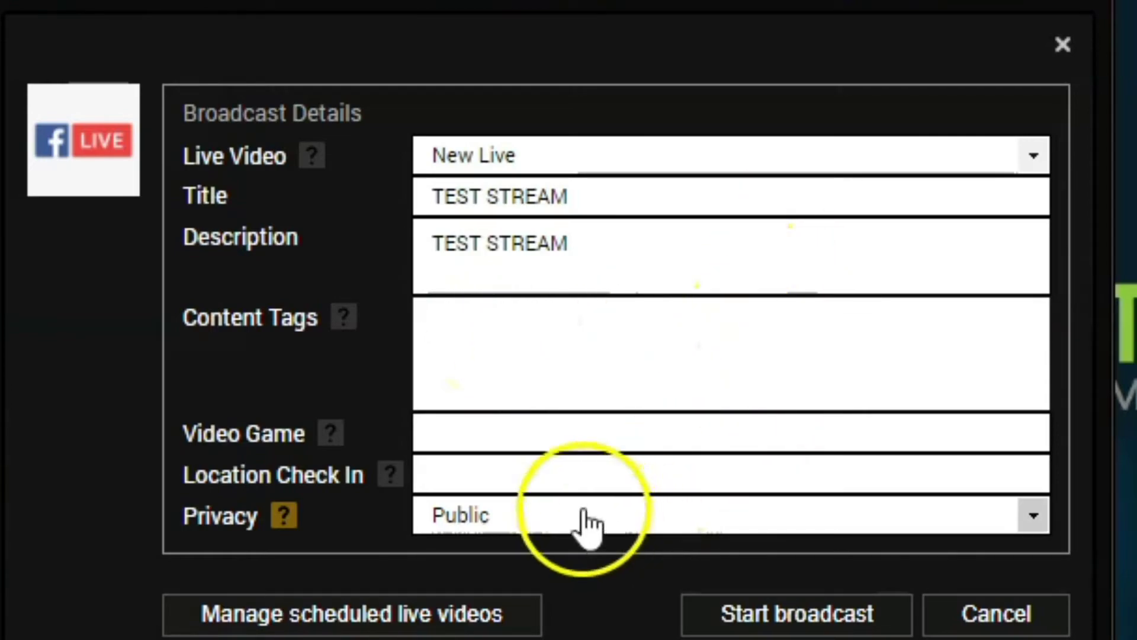
click(509, 425)
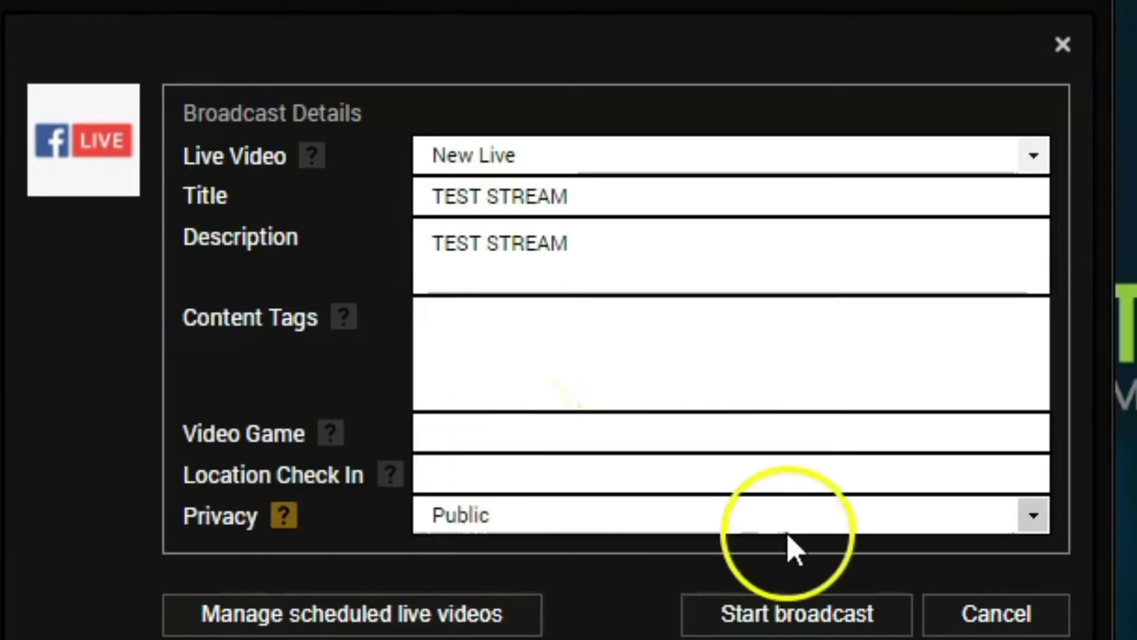
click(1033, 517)
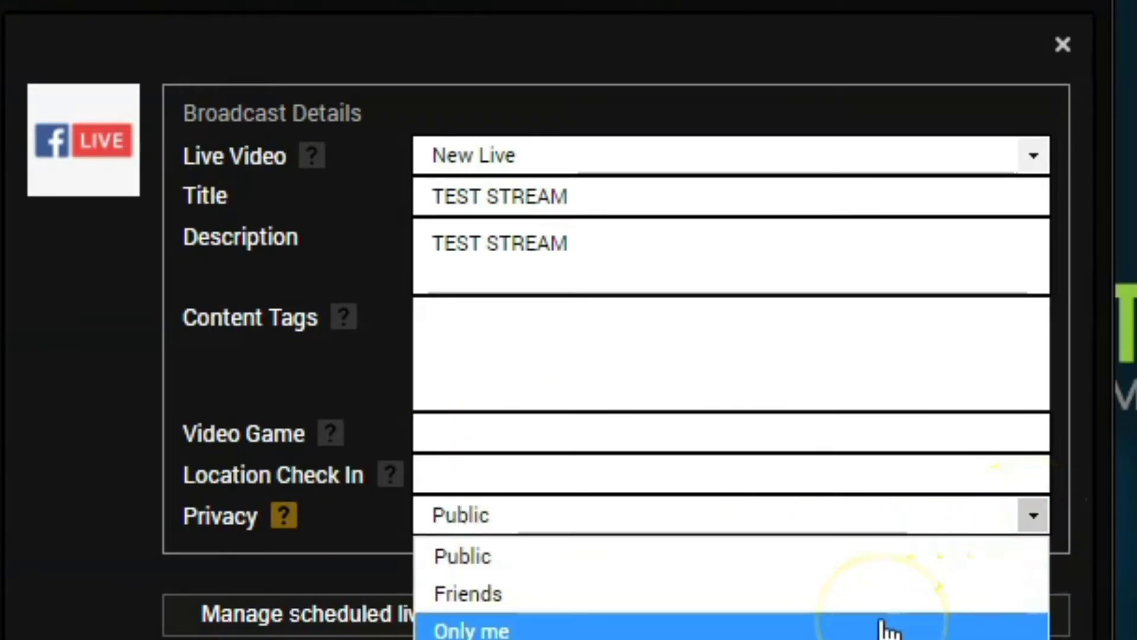
click(872, 565)
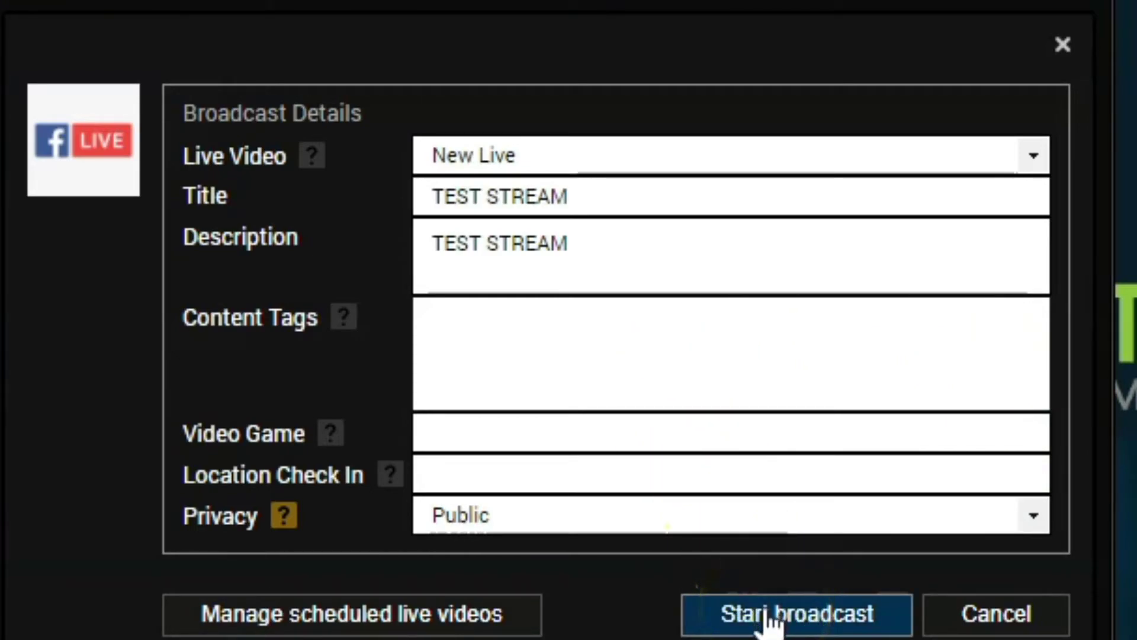
Step: Open scheduled live videos, keep New Scheduled Live titled test, set Privacy to Only me, then Add Schedule
click(576, 595)
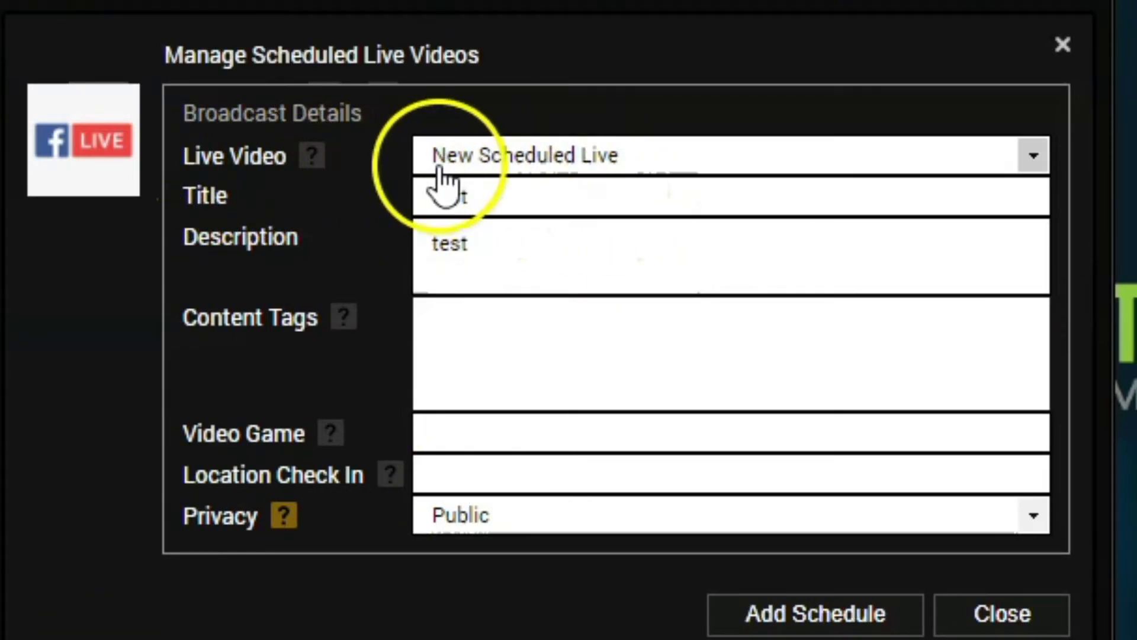
click(1030, 157)
click(978, 183)
double_click(608, 204)
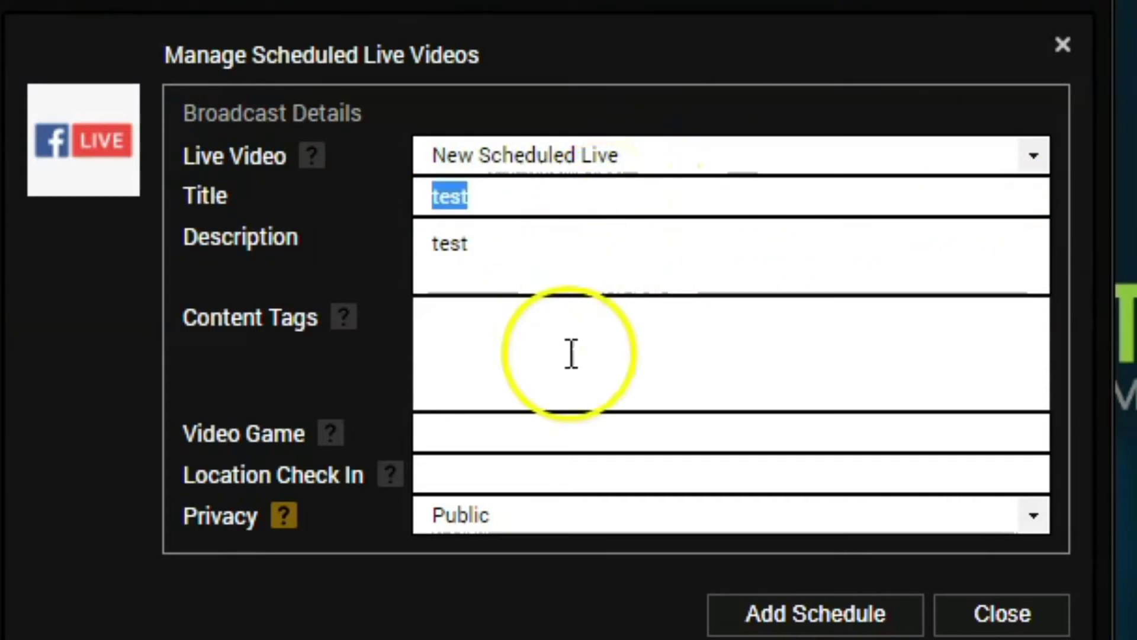
click(570, 379)
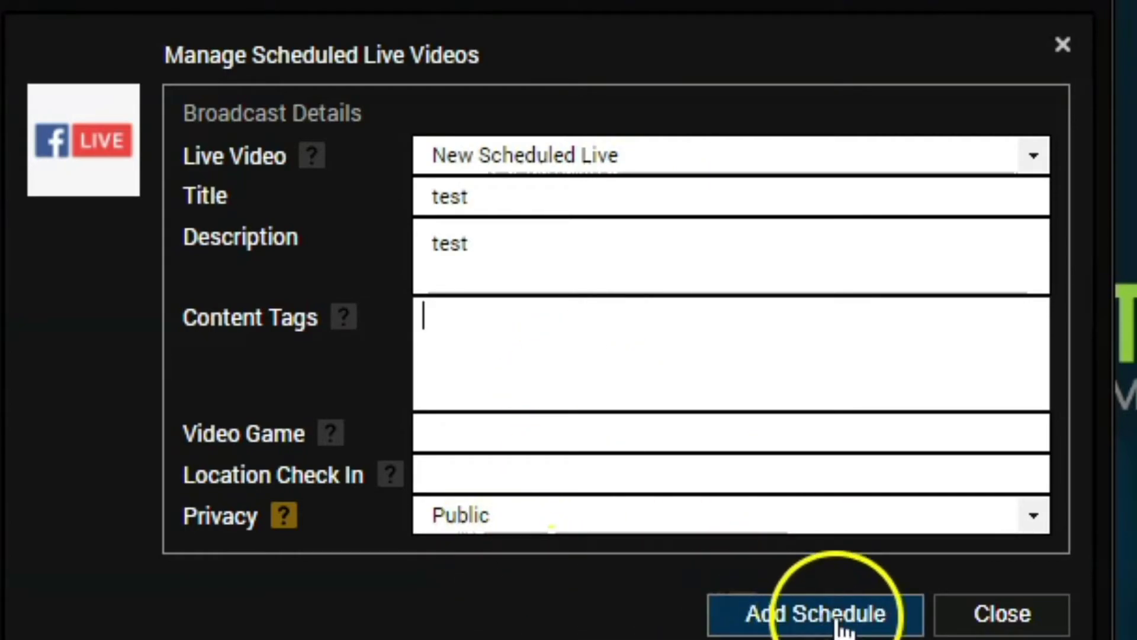
click(1032, 518)
click(814, 629)
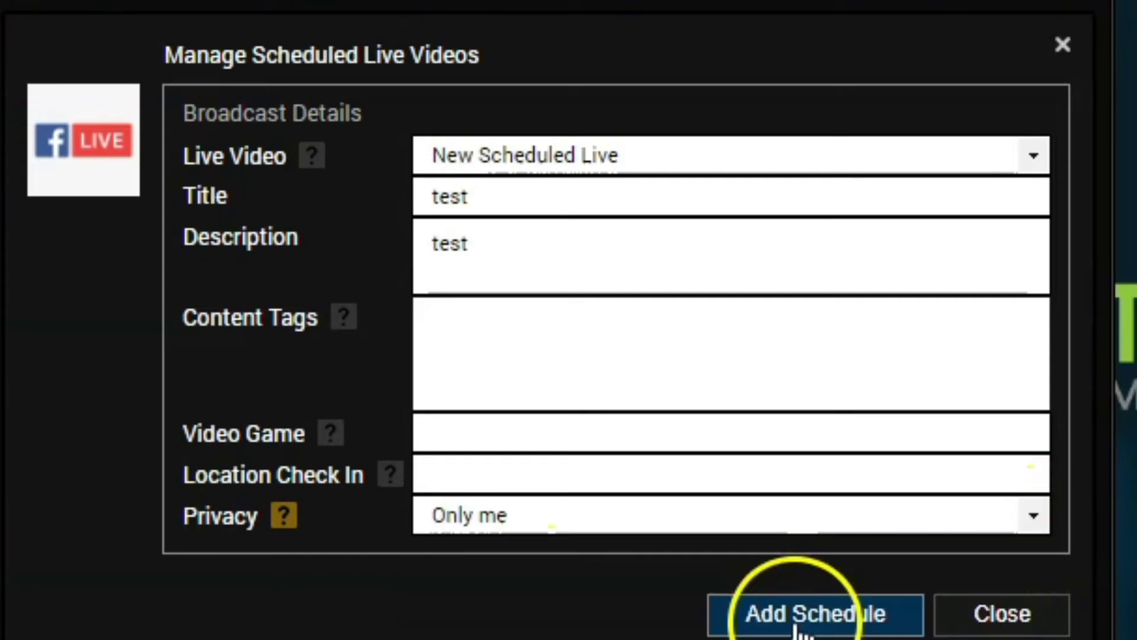
click(810, 619)
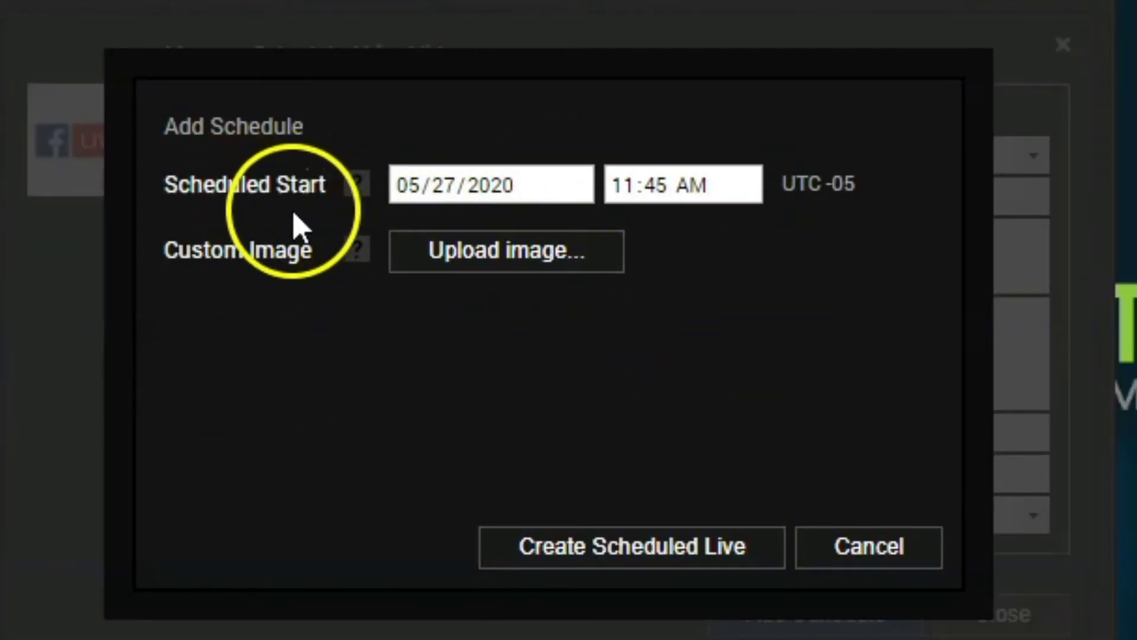
Step: Create the scheduled live video 'test' starting 05/27/2020 at 11:45 AM, UTC -05
mouse_move(445, 201)
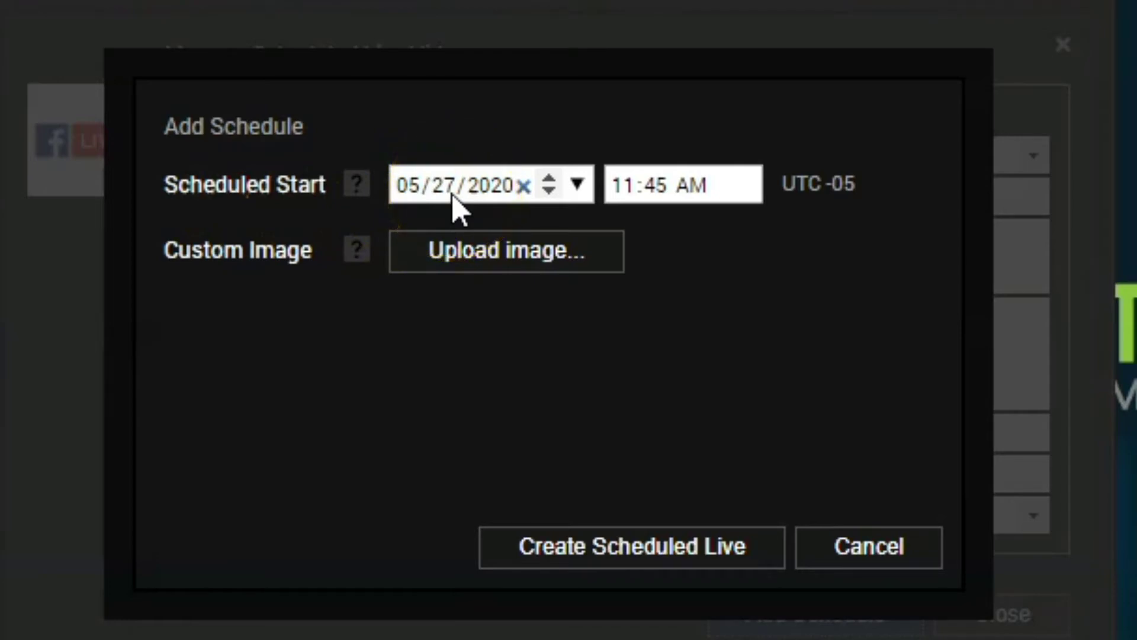
mouse_move(660, 200)
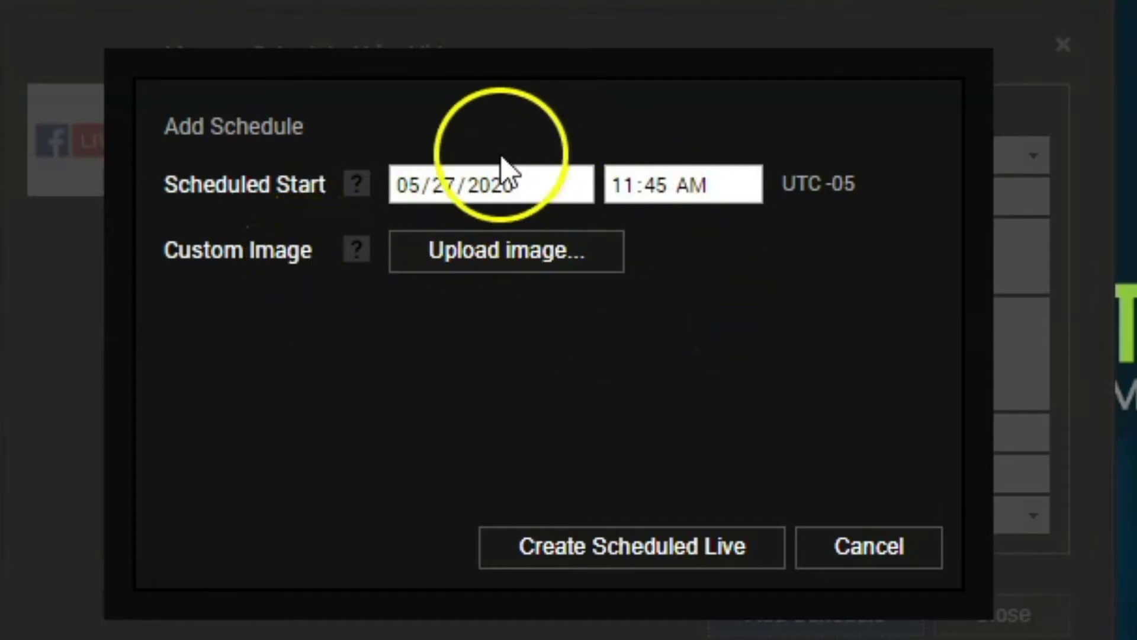
click(620, 551)
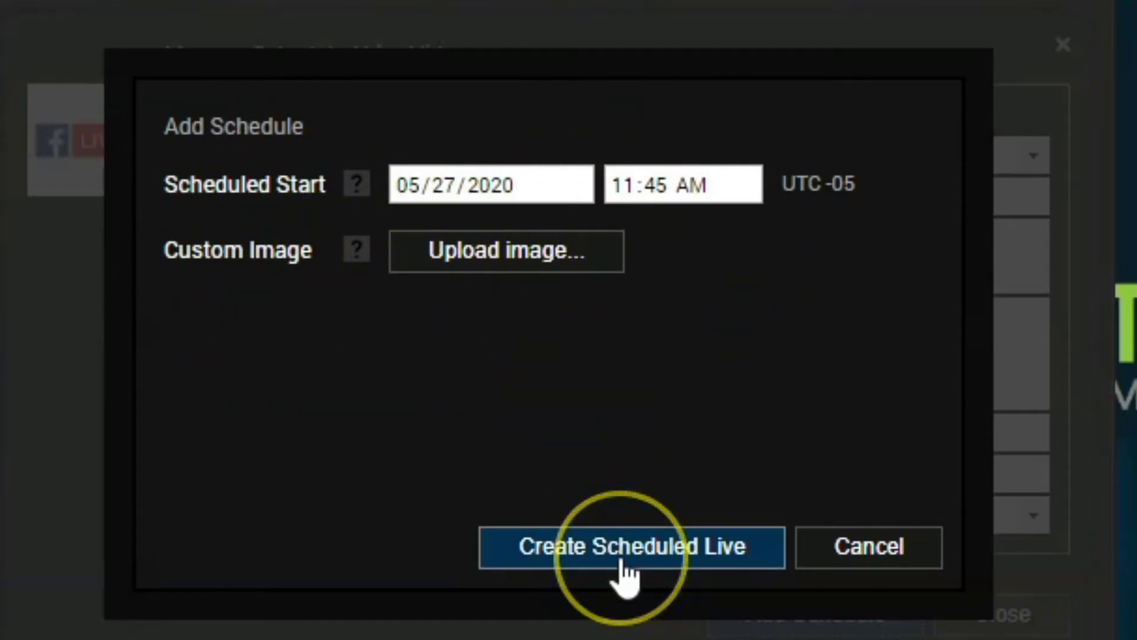